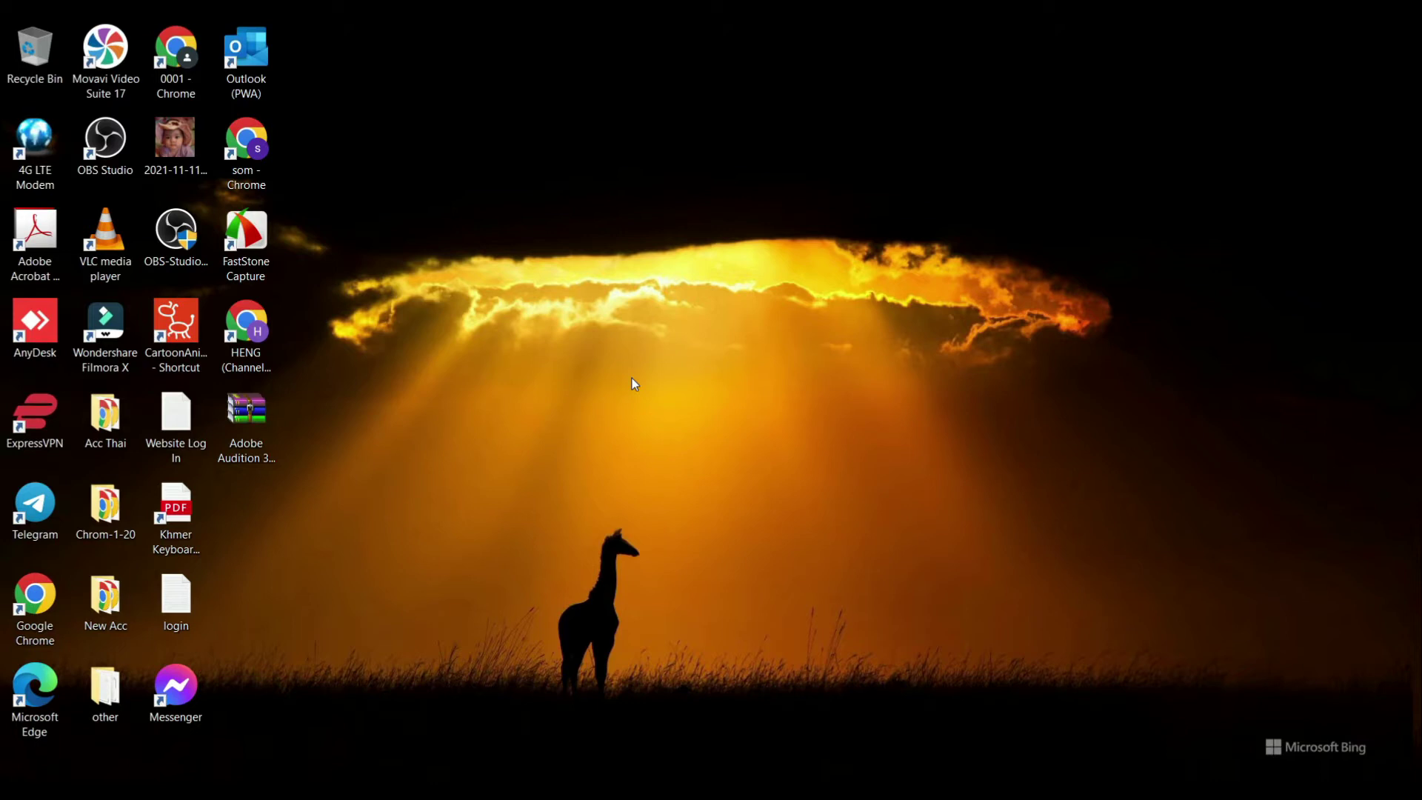
# Step: Move the Adobe Audition 3.0 archive away from the other desktop icons to an empty area above the clouds in the wallpaper
pyautogui.moveTo(246, 415); pyautogui.dragTo(663, 410)
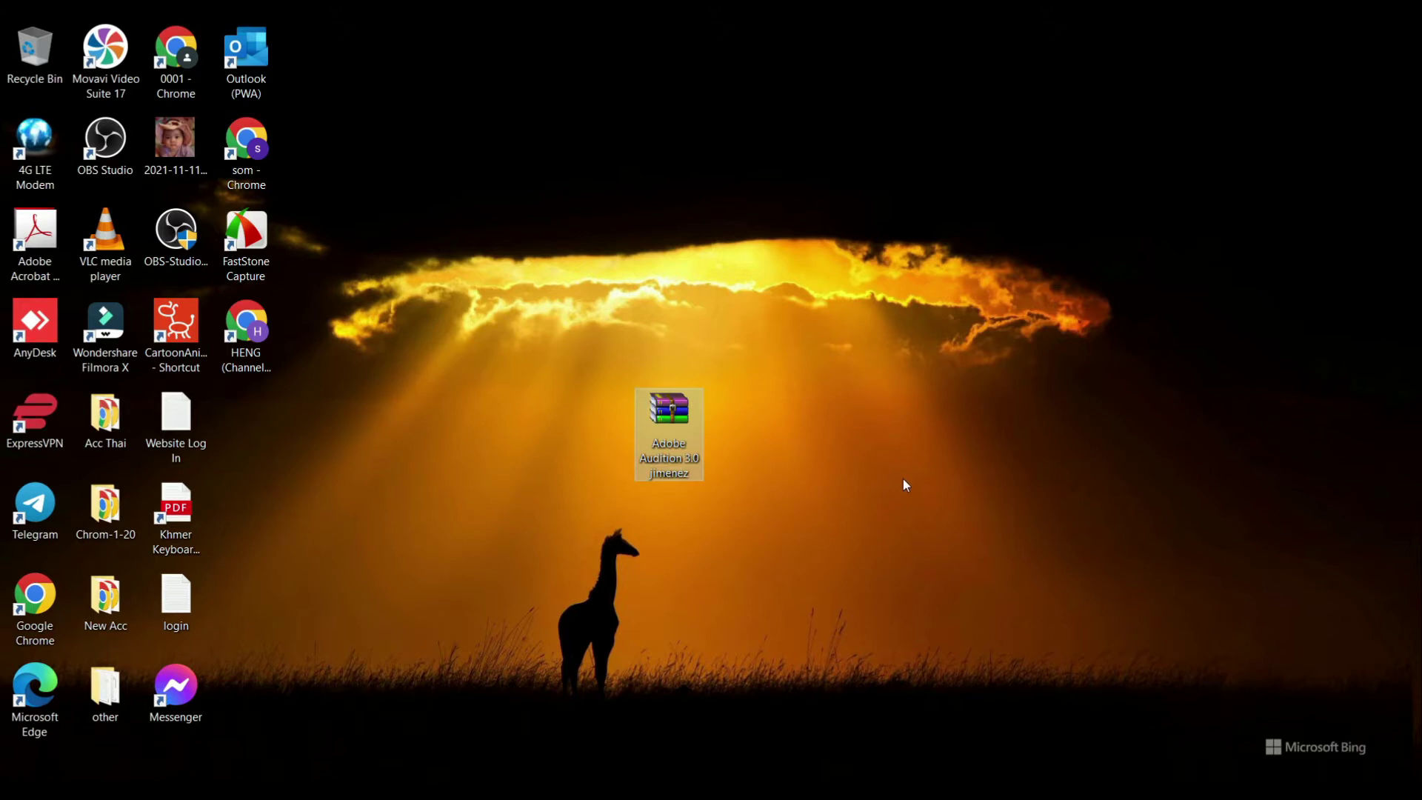
pyautogui.moveTo(666, 423); pyautogui.dragTo(660, 164)
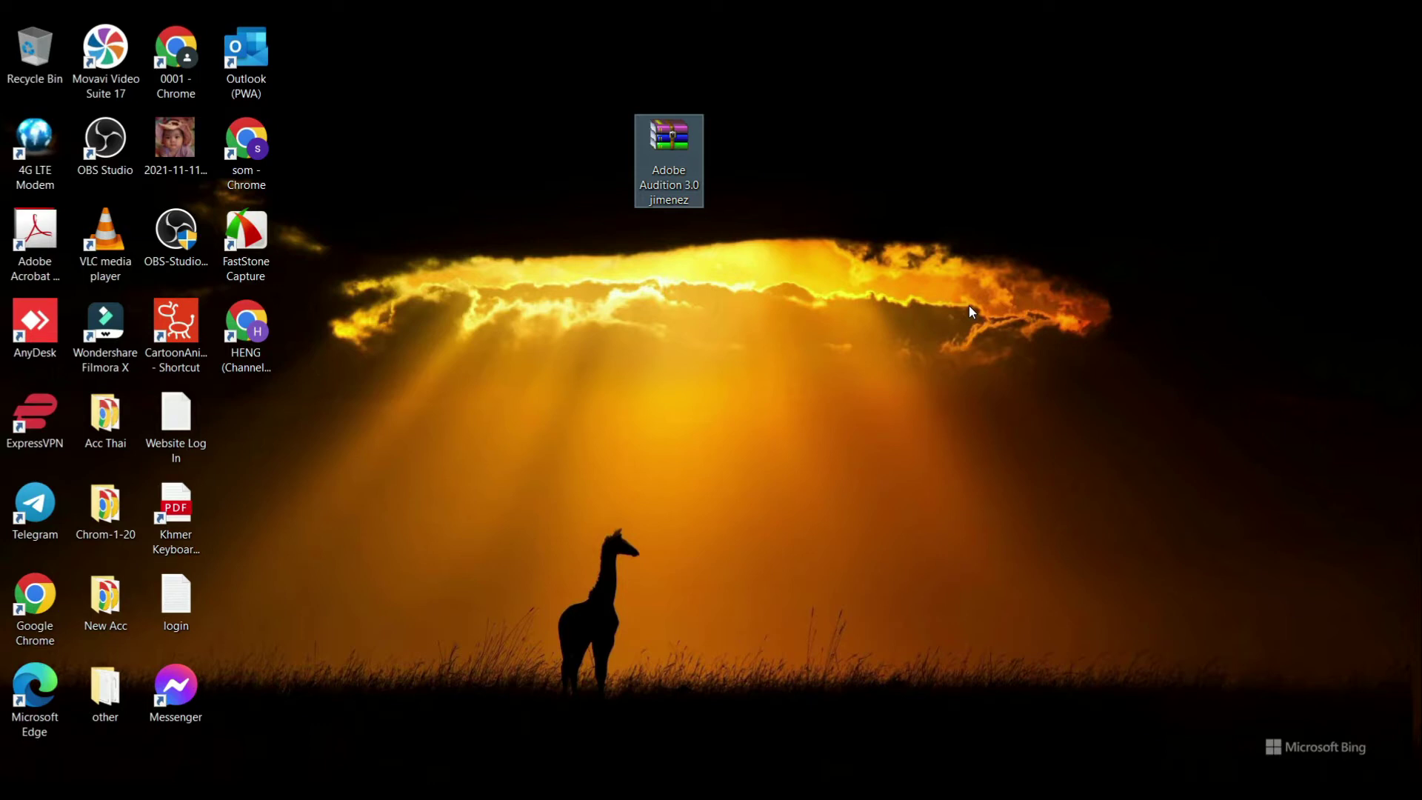
# Step: Open the virus & threat protection settings in Windows Security and turn off Real-time protection
pyautogui.click(1178, 791)
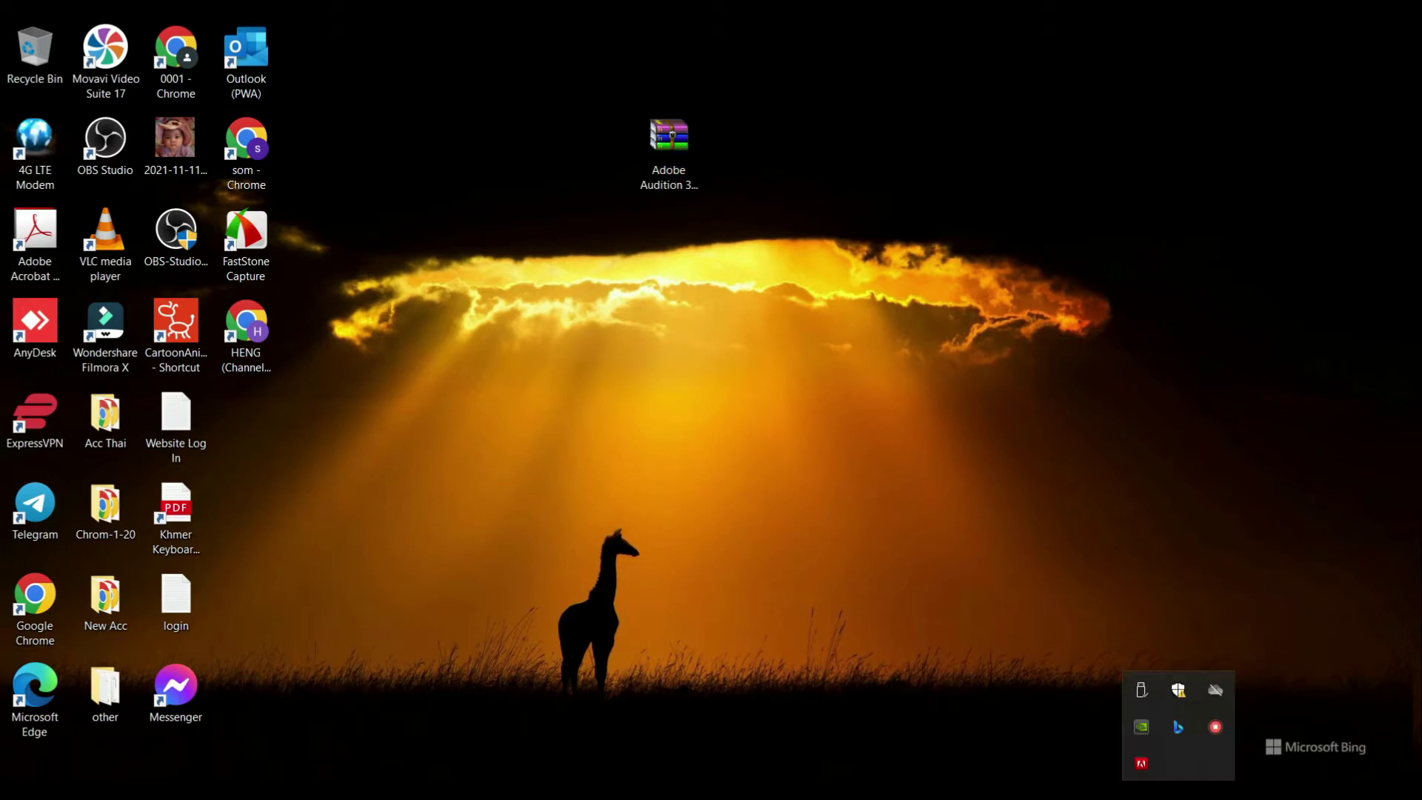
pyautogui.click(1179, 692)
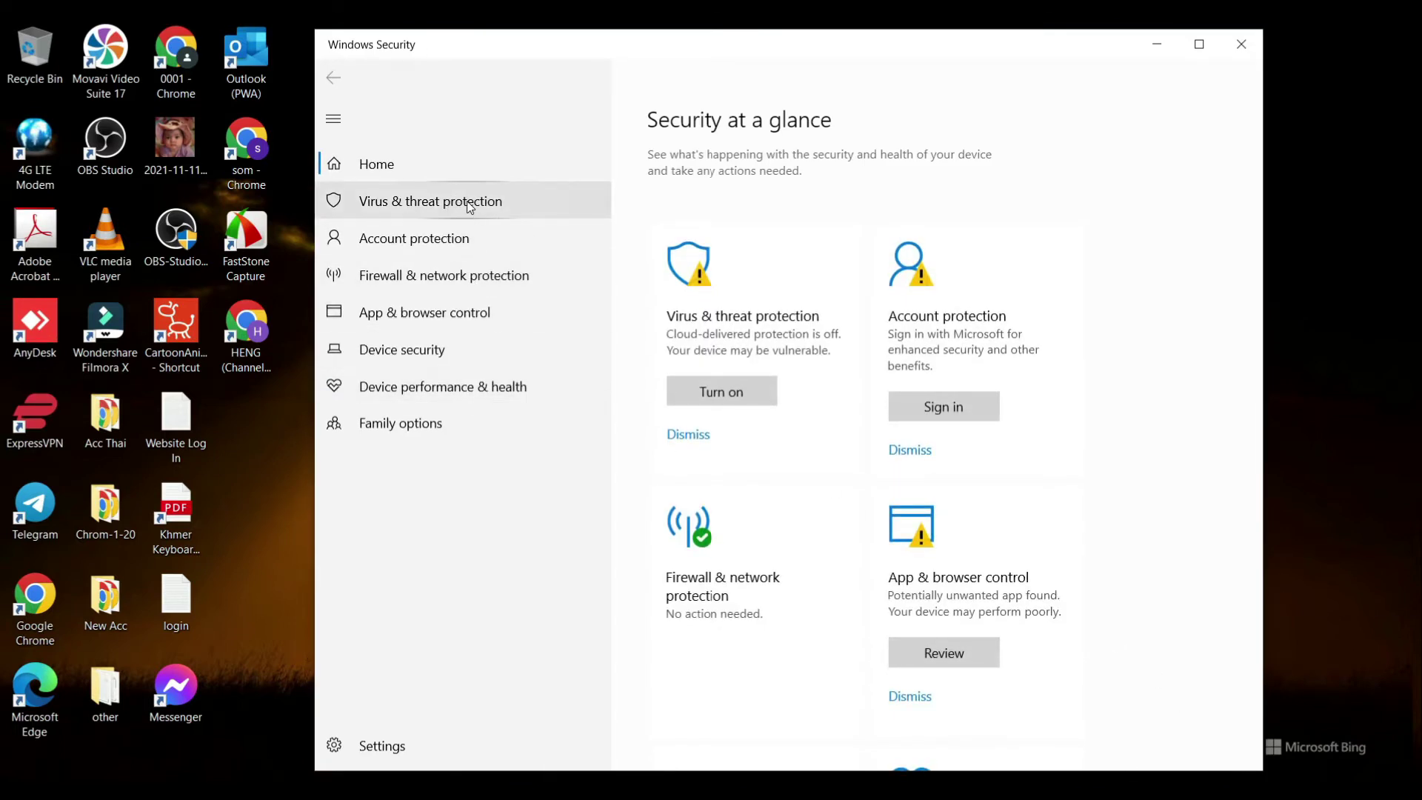
pyautogui.click(474, 208)
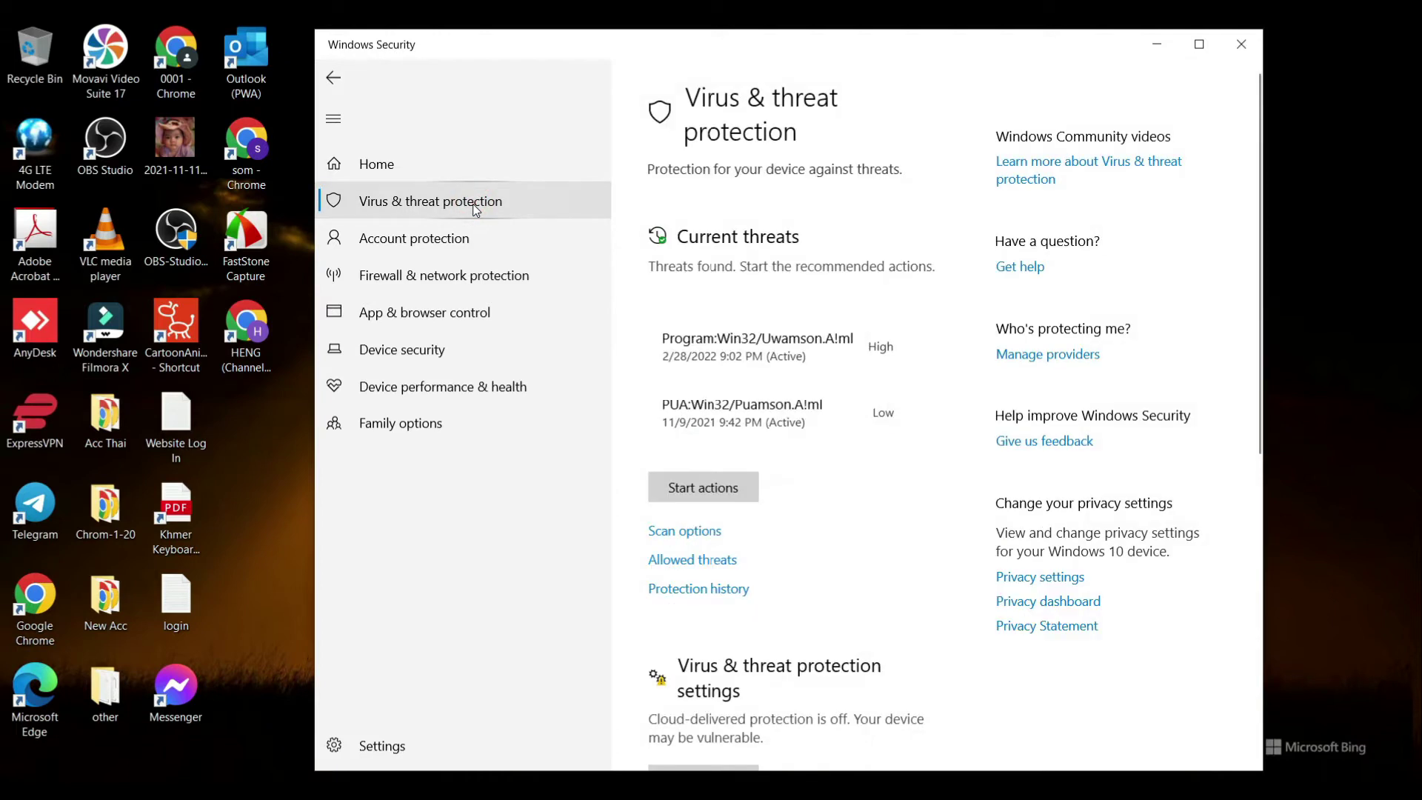
pyautogui.scroll(-3, 834, 389)
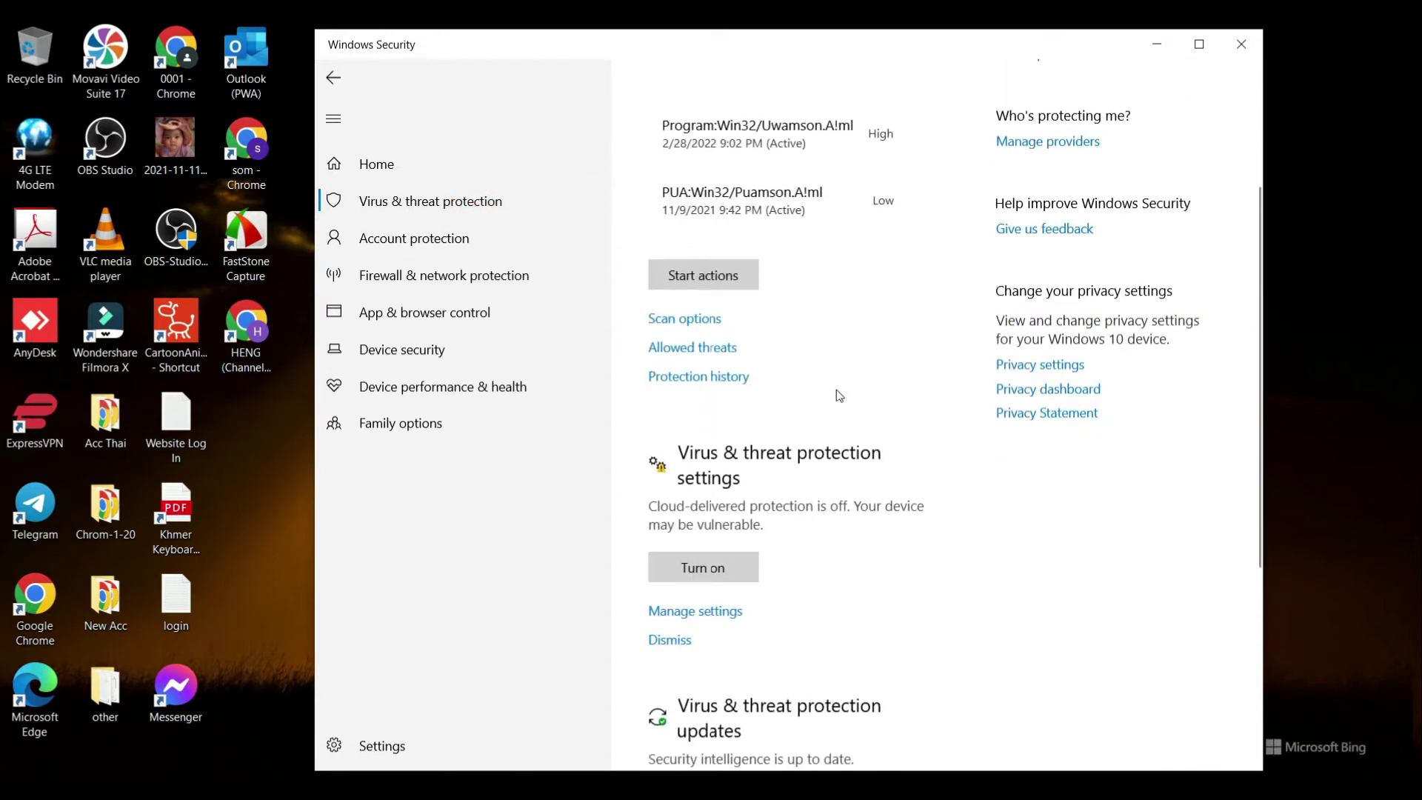
pyautogui.click(682, 619)
pyautogui.scroll(-2, 747, 385)
pyautogui.scroll(-8, 746, 381)
pyautogui.scroll(9, 750, 384)
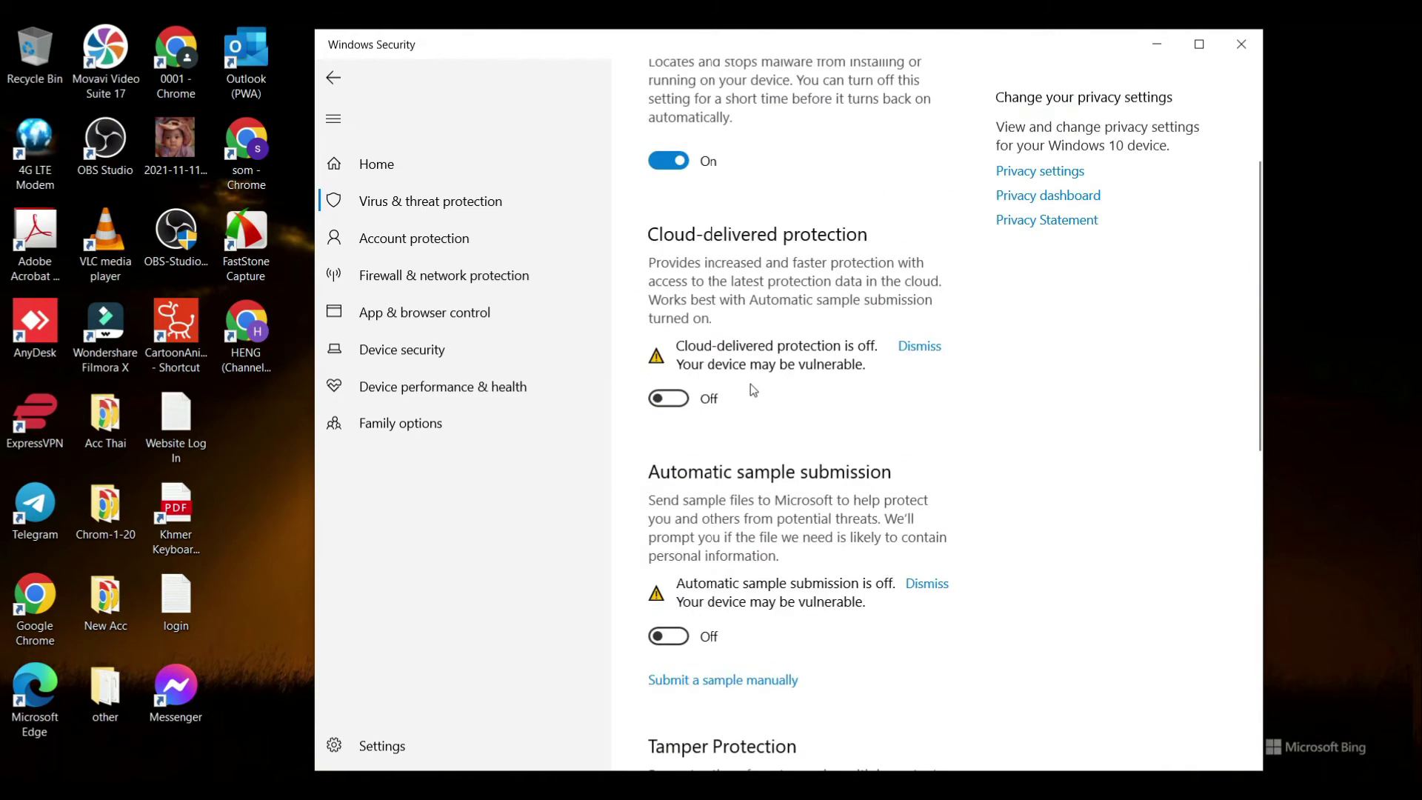
pyautogui.click(687, 160)
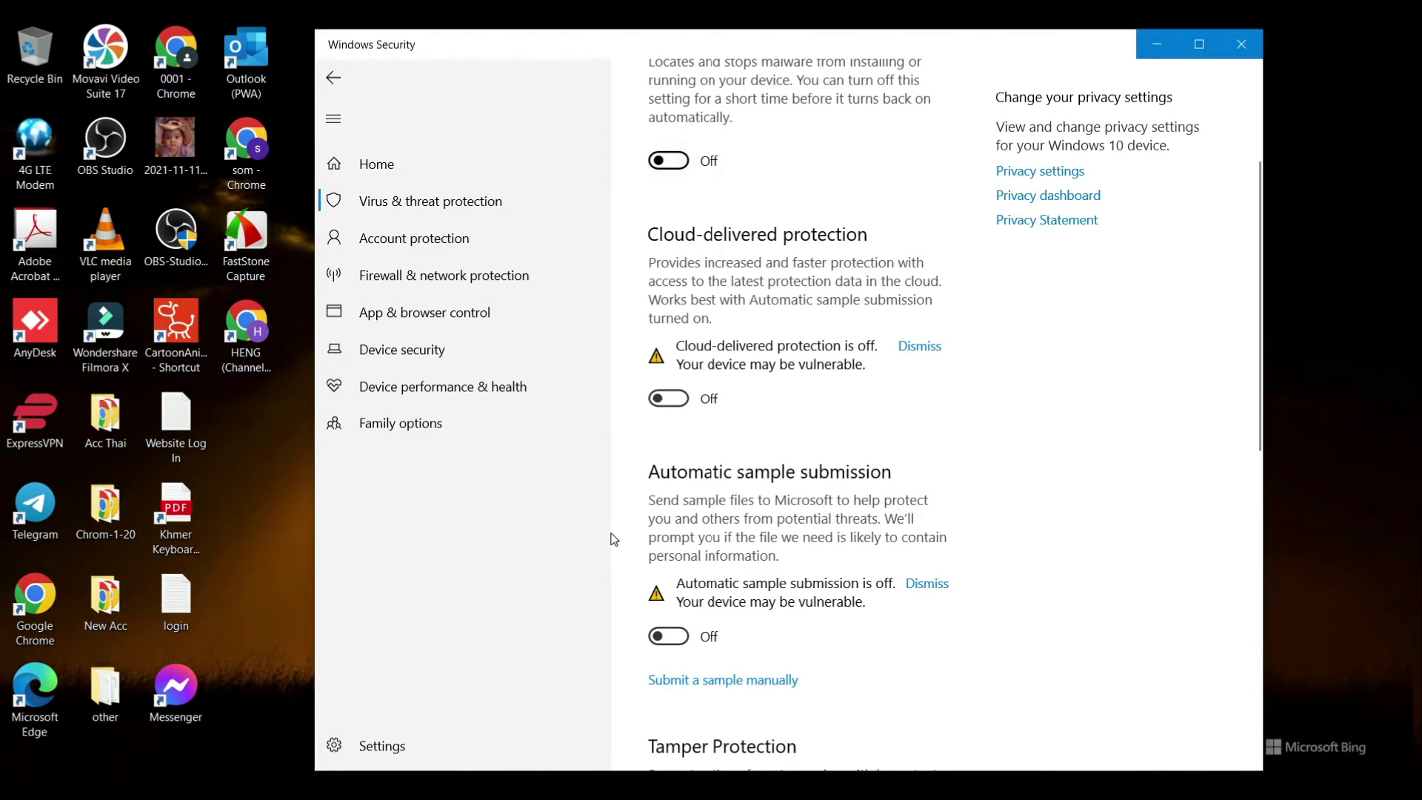
# Step: Check the remaining virus & threat protection settings, from cloud-delivered protection down, and close Windows Security
pyautogui.scroll(-3, 663, 370)
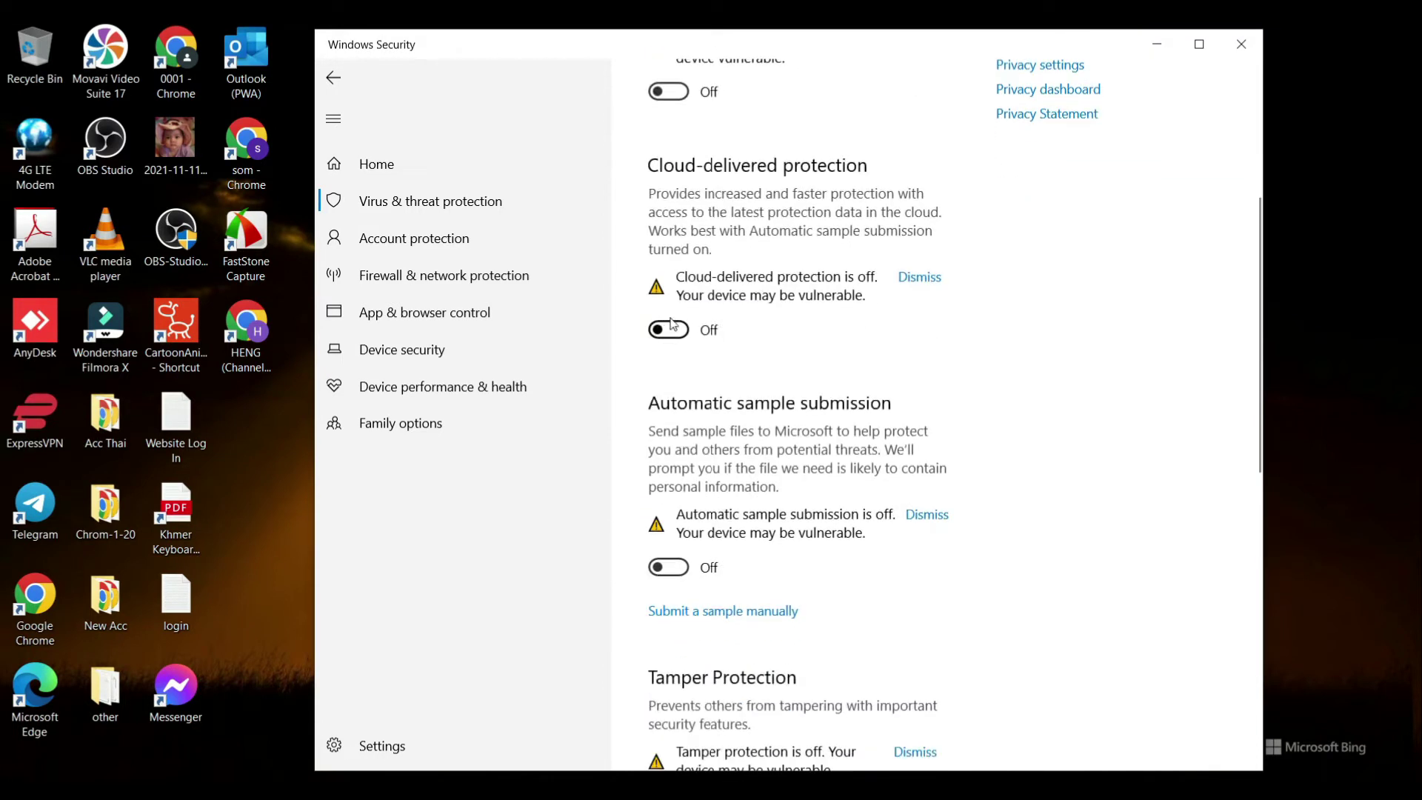
pyautogui.scroll(-5, 668, 548)
pyautogui.scroll(-3, 670, 578)
pyautogui.scroll(-3, 709, 558)
pyautogui.scroll(10, 707, 555)
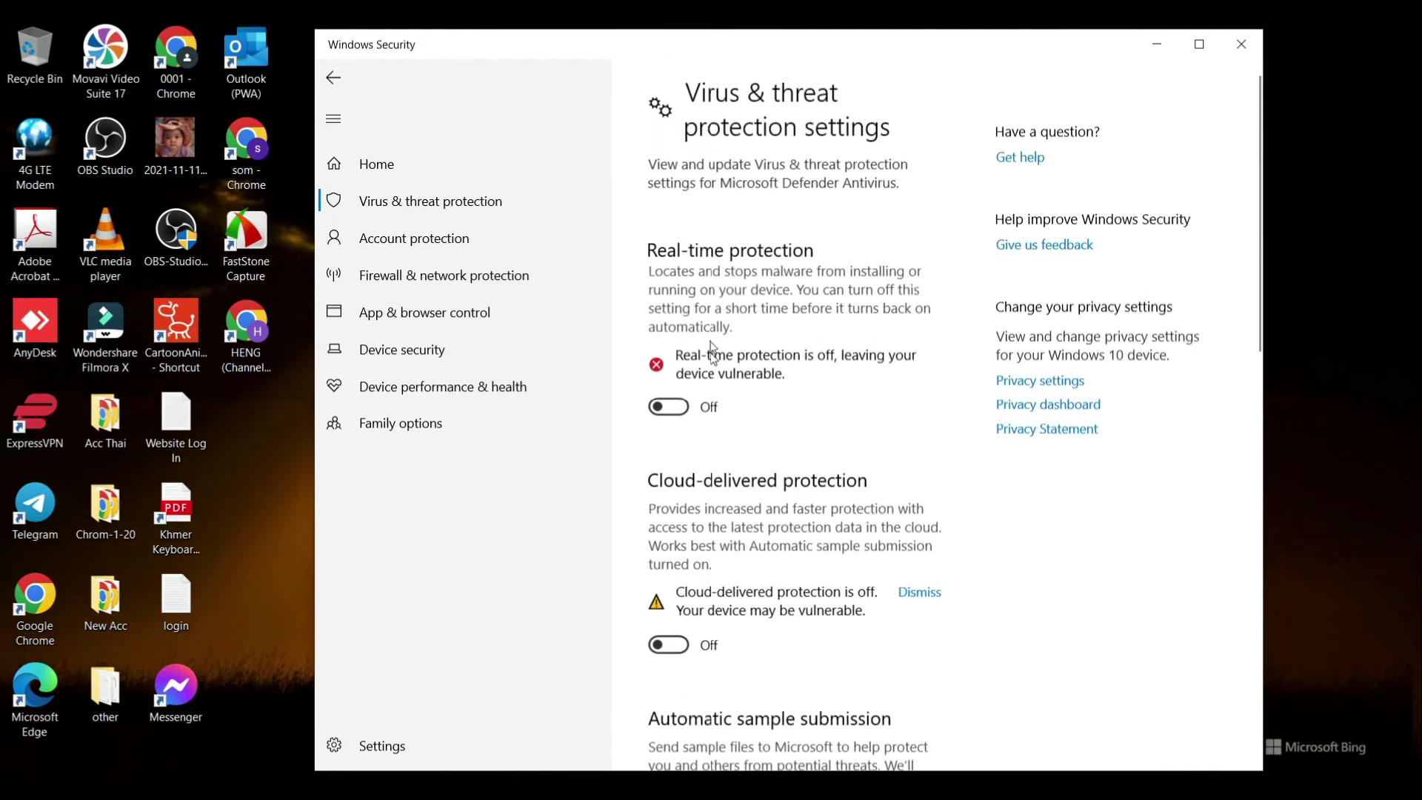
pyautogui.click(1254, 48)
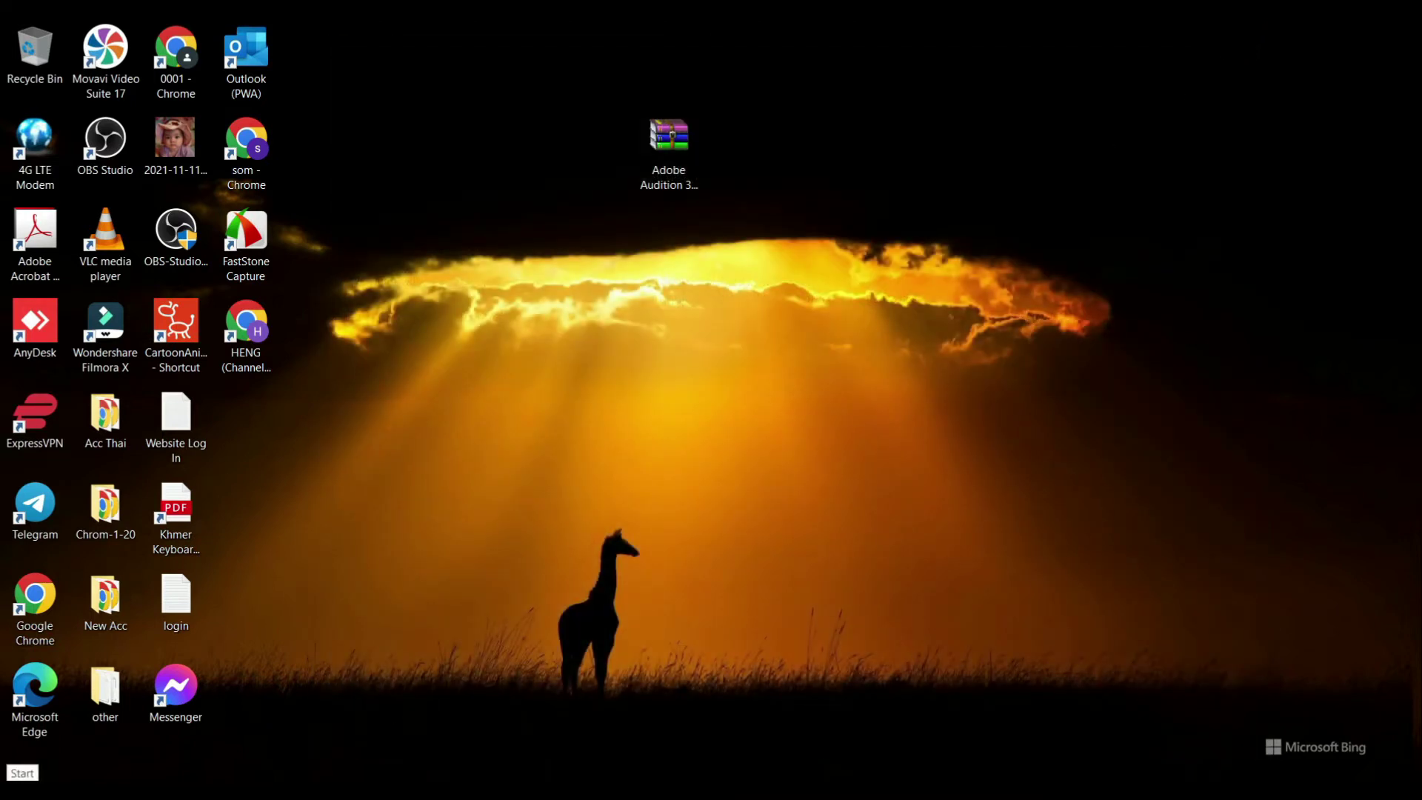
# Step: Search Windows for "window" and open the Windows Security app from the results
pyautogui.click(22, 790)
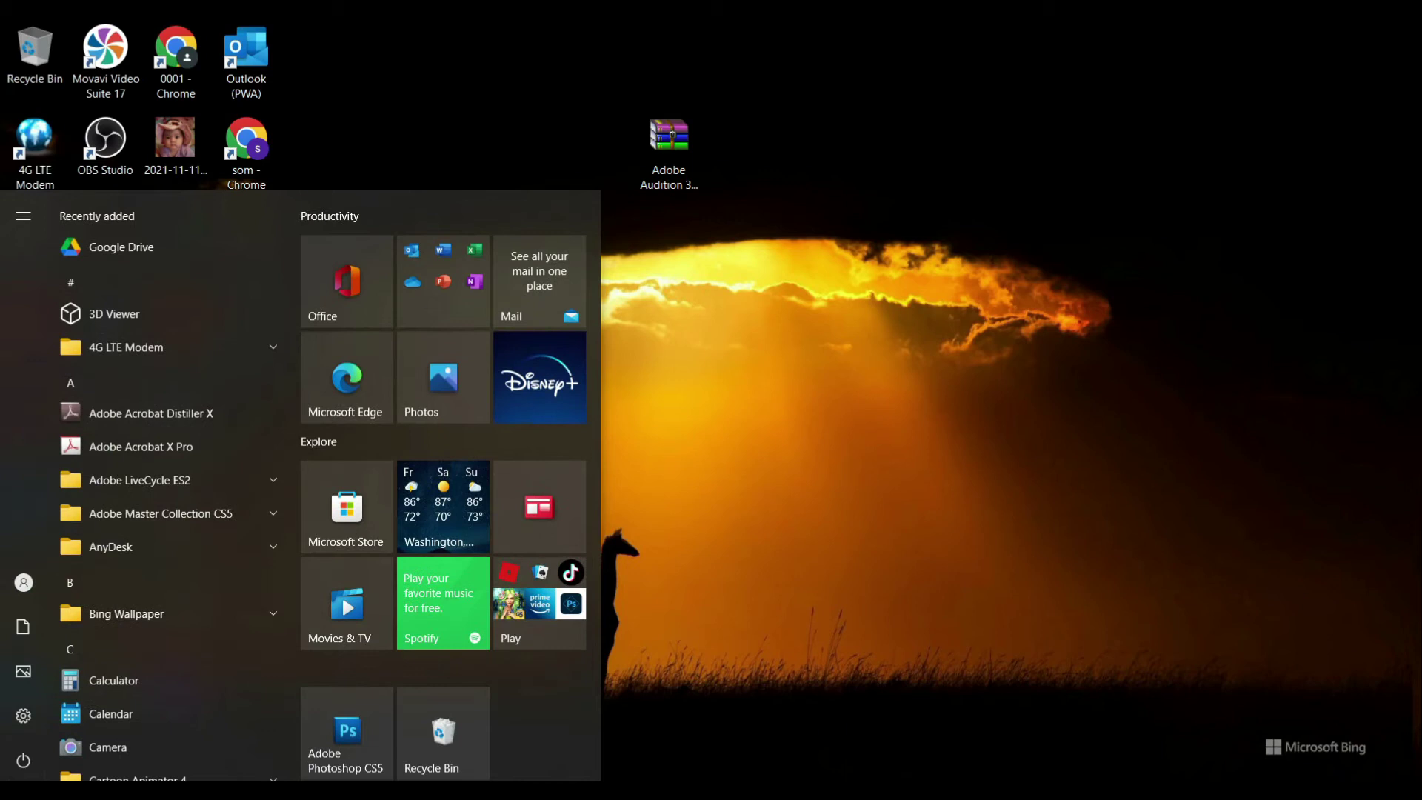
pyautogui.press('super+s')
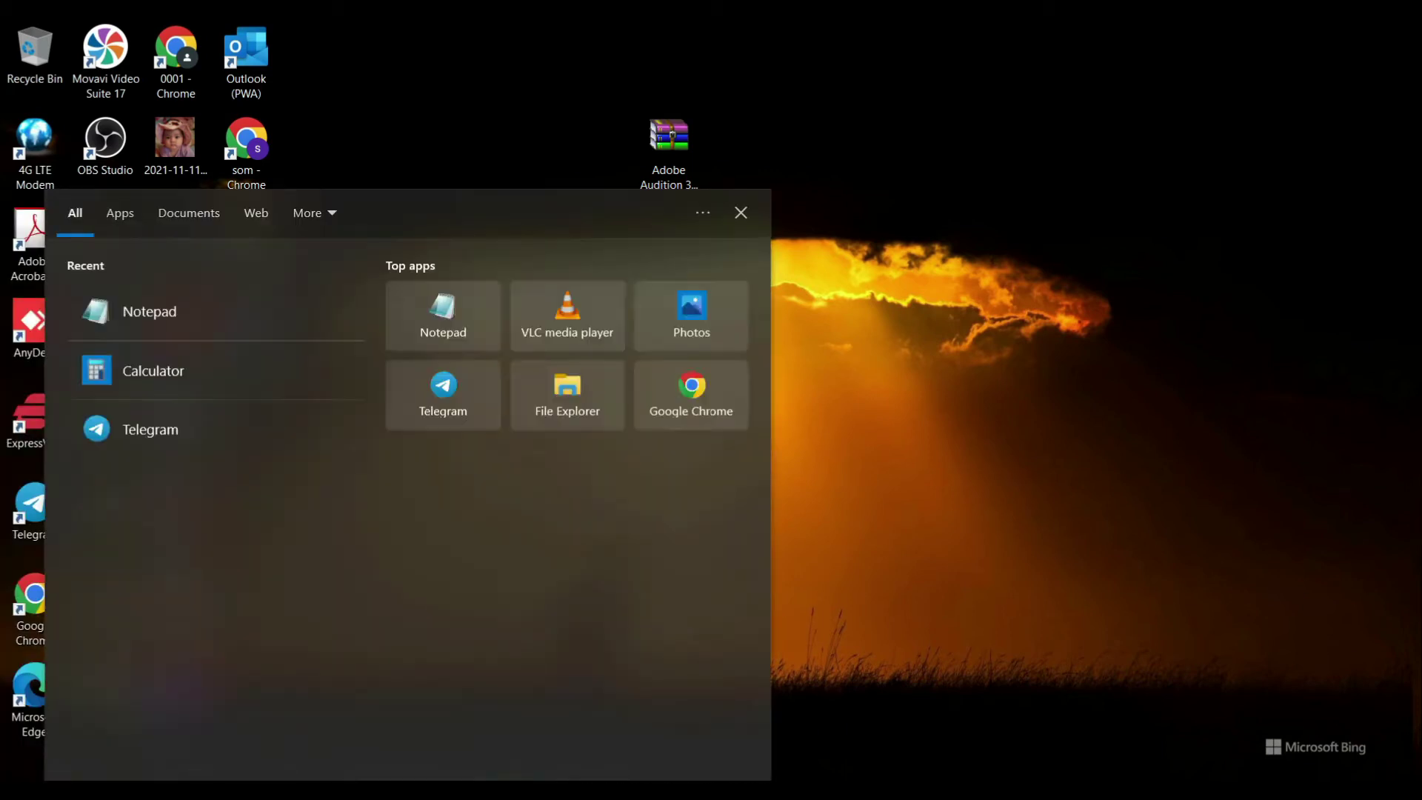
pyautogui.write('wi')
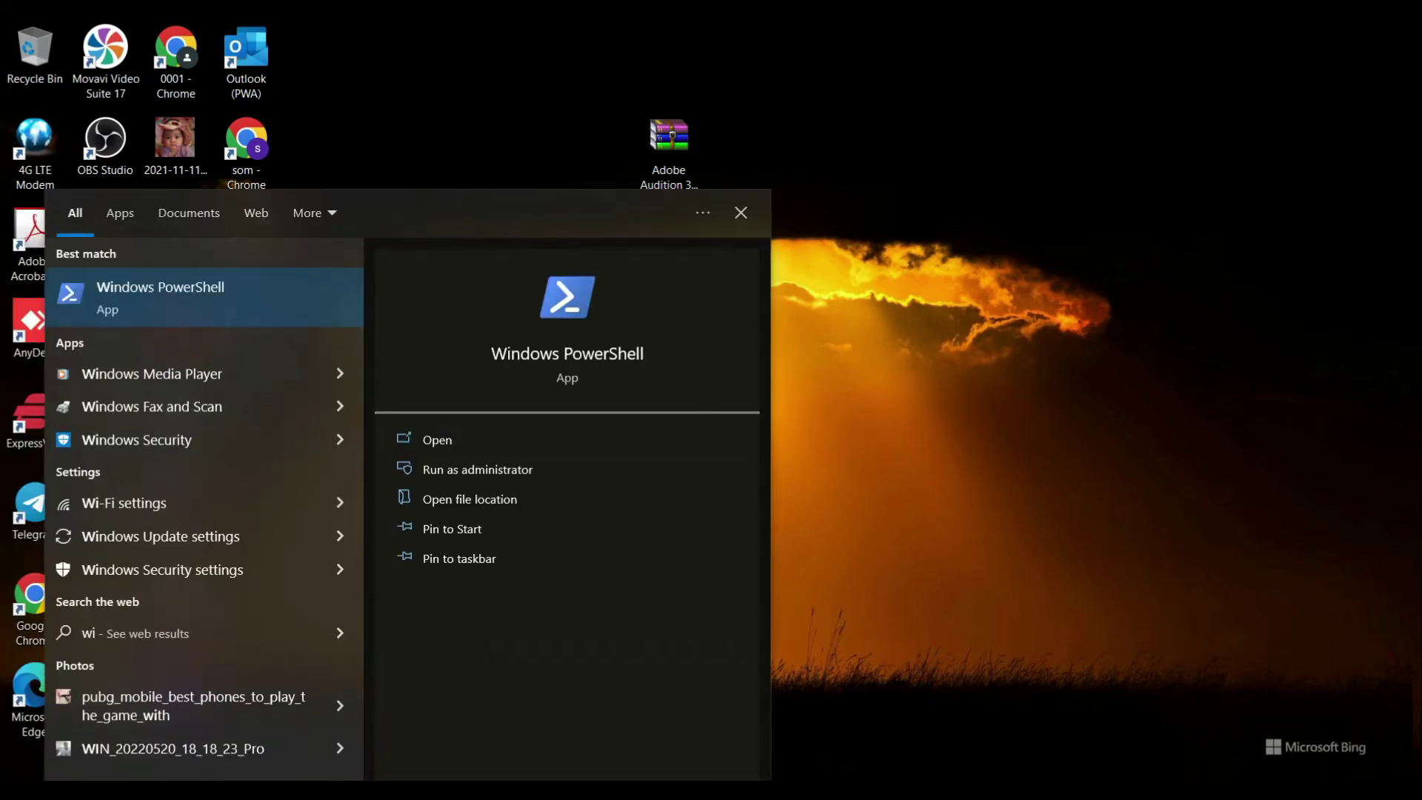
pyautogui.write('nd')
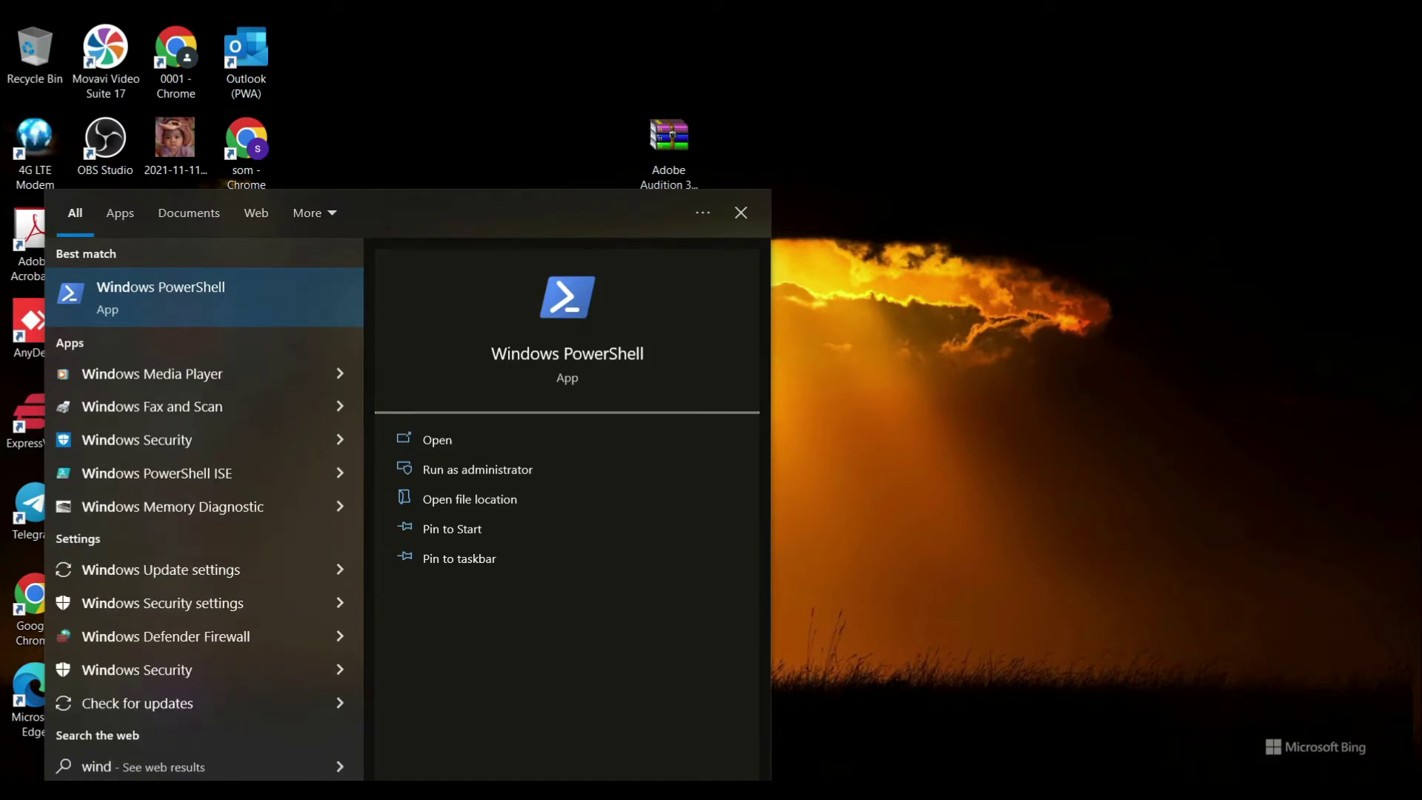
pyautogui.write('o')
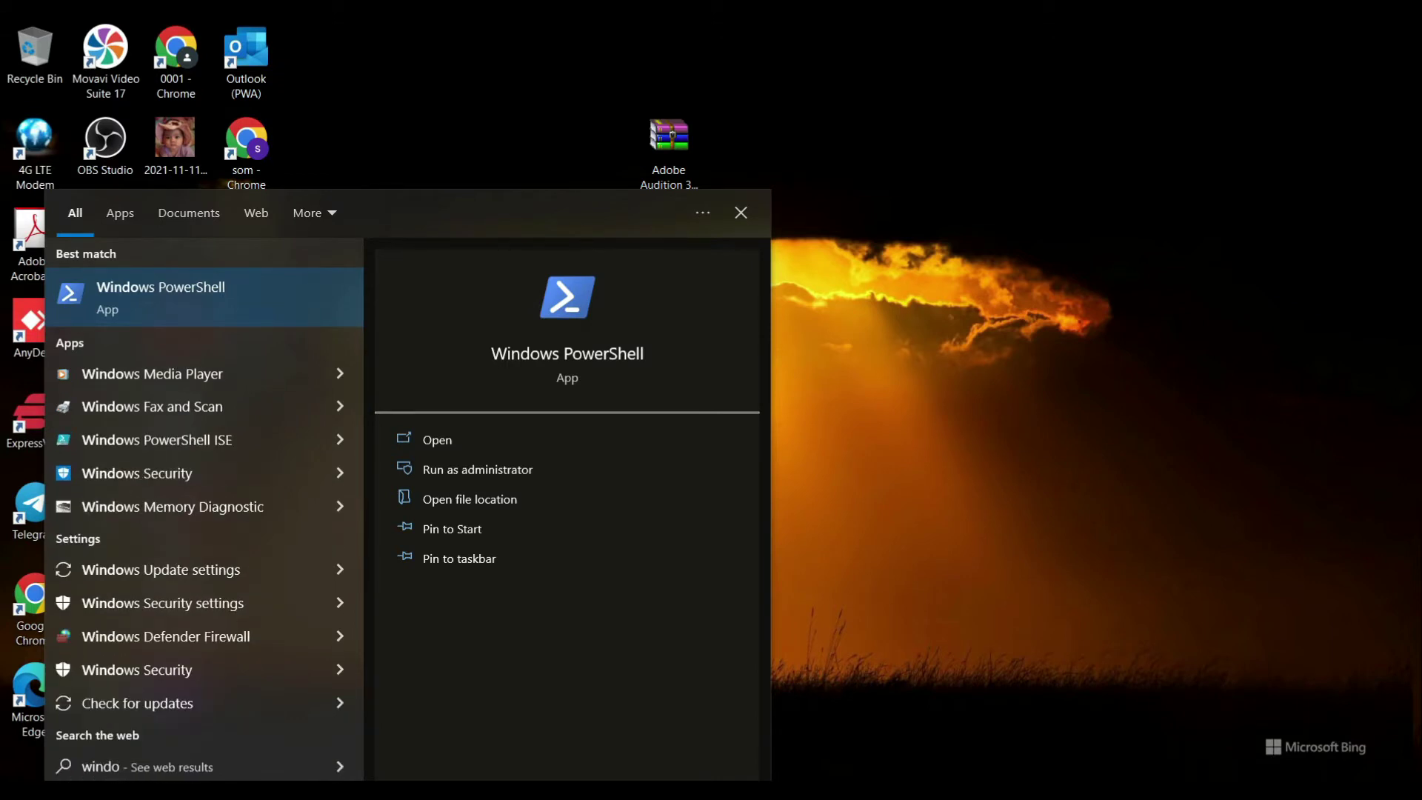
pyautogui.write('w')
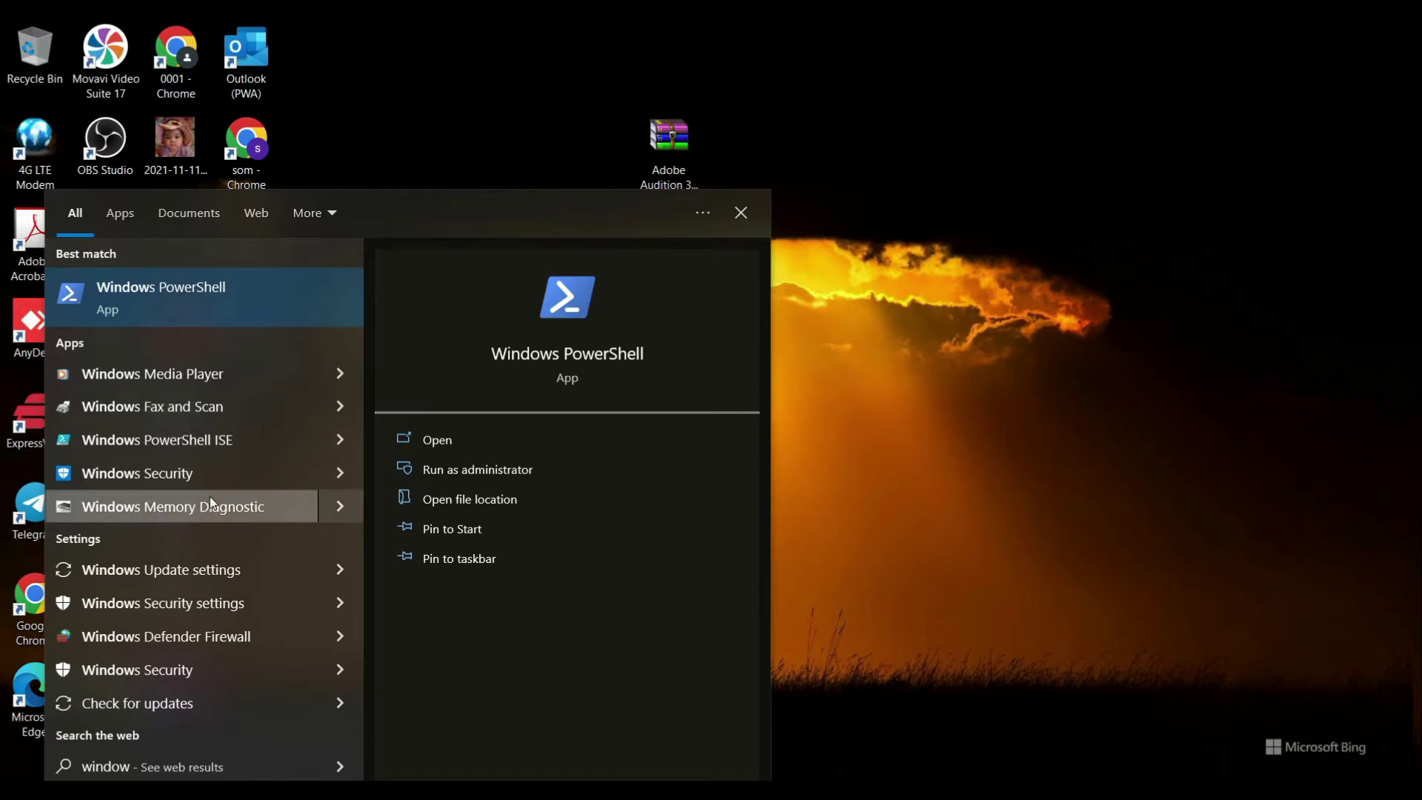
pyautogui.click(159, 473)
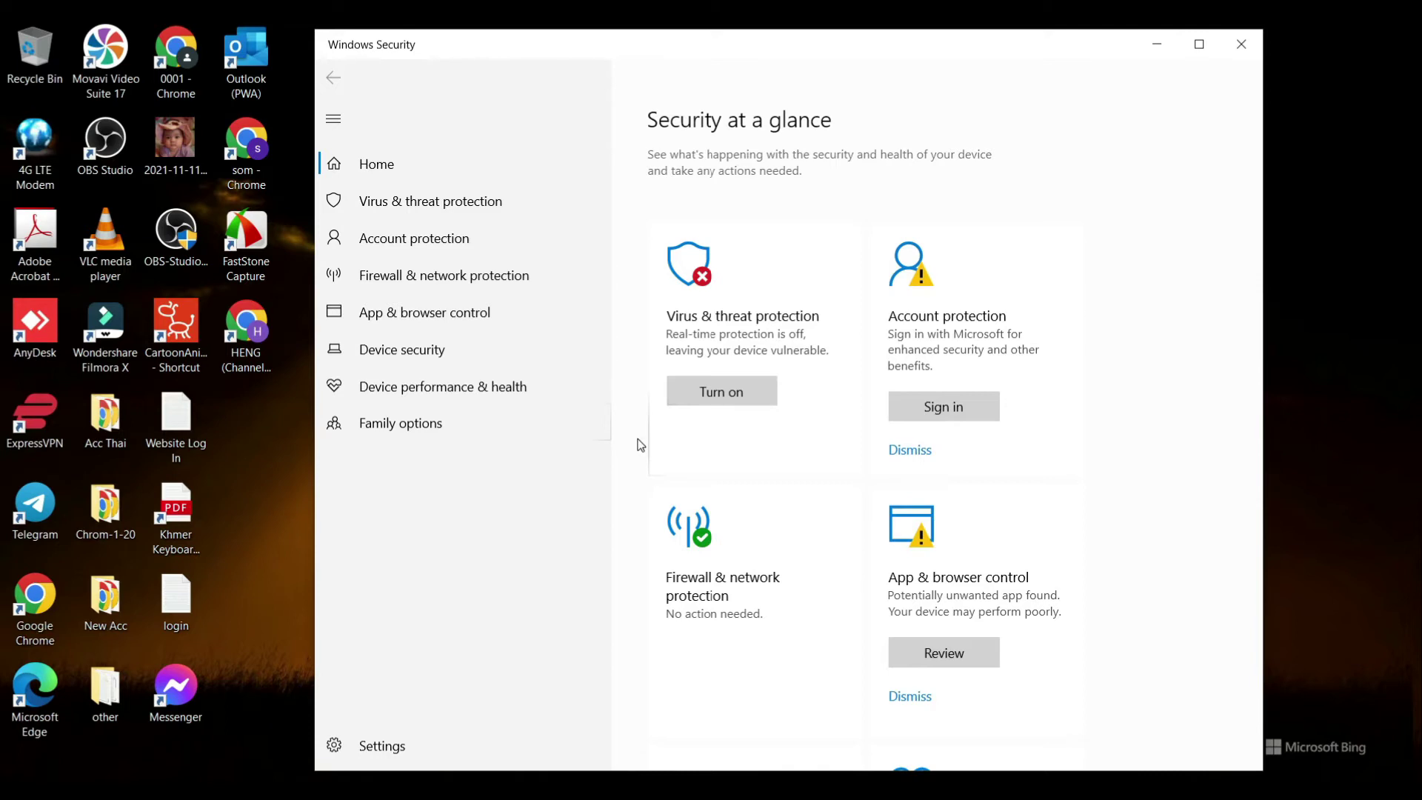
# Step: Review the state of the protections in the virus & threat protection settings and close Windows Security
pyautogui.click(447, 200)
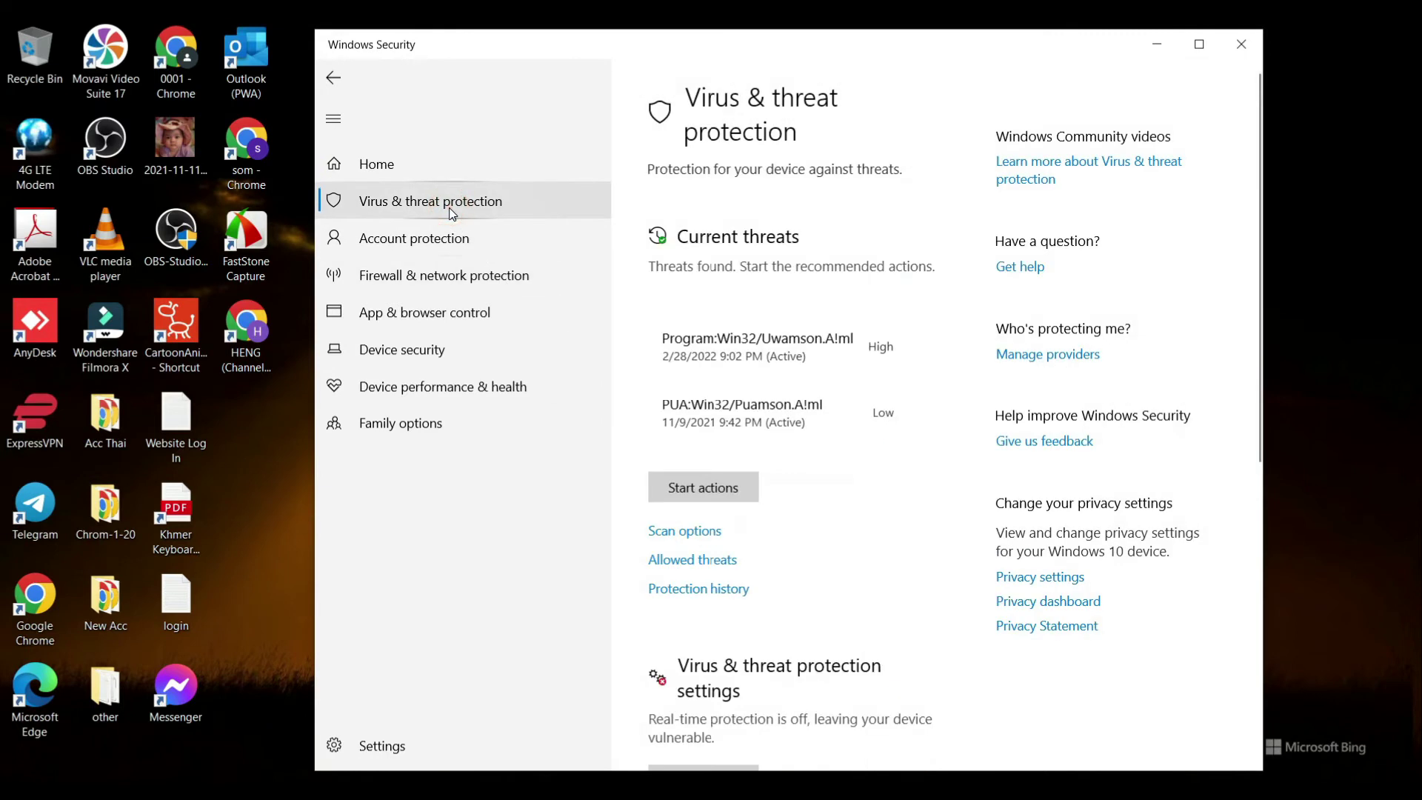
pyautogui.scroll(-4, 799, 501)
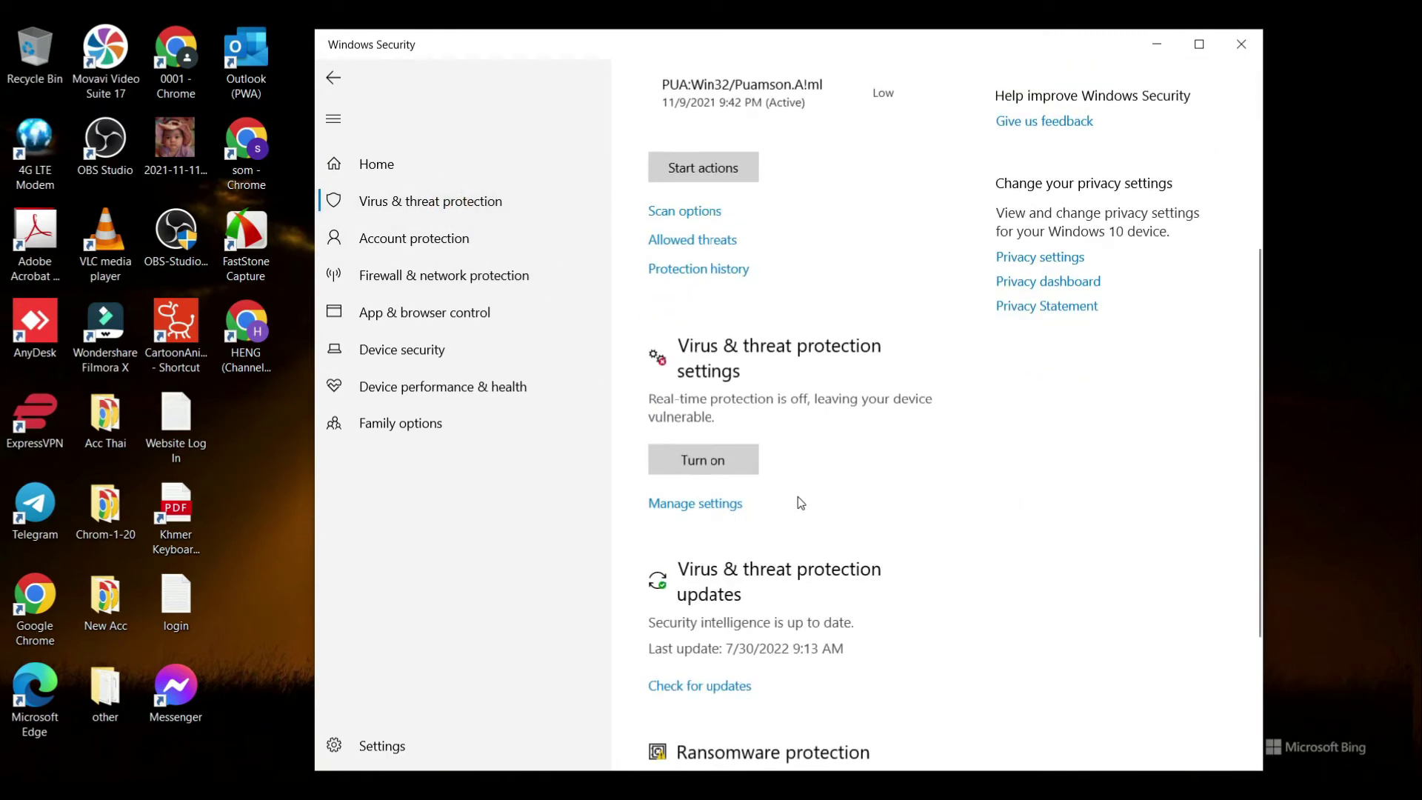
pyautogui.click(722, 503)
pyautogui.scroll(-5, 680, 368)
pyautogui.scroll(-8, 677, 374)
pyautogui.scroll(4, 669, 402)
pyautogui.scroll(5, 669, 402)
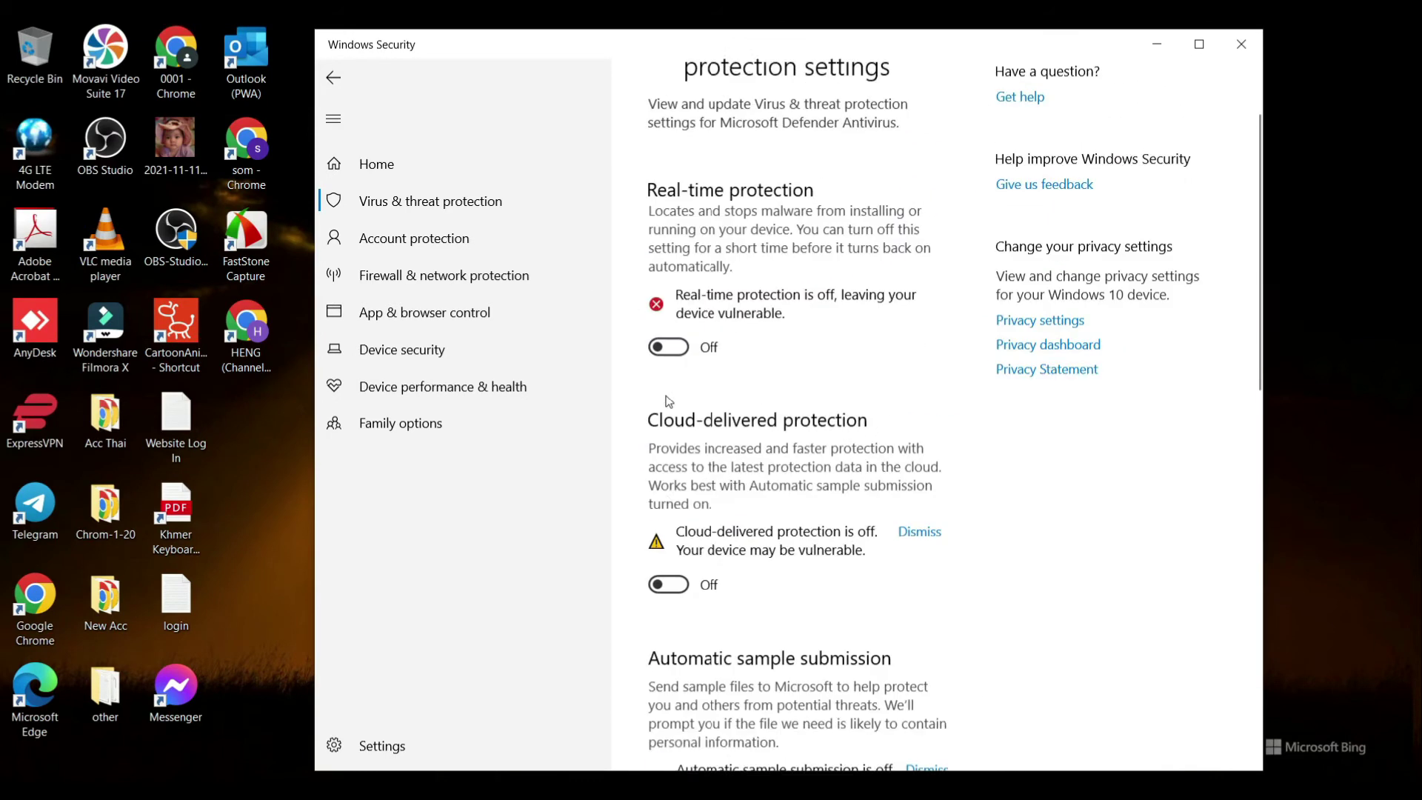
pyautogui.click(1245, 45)
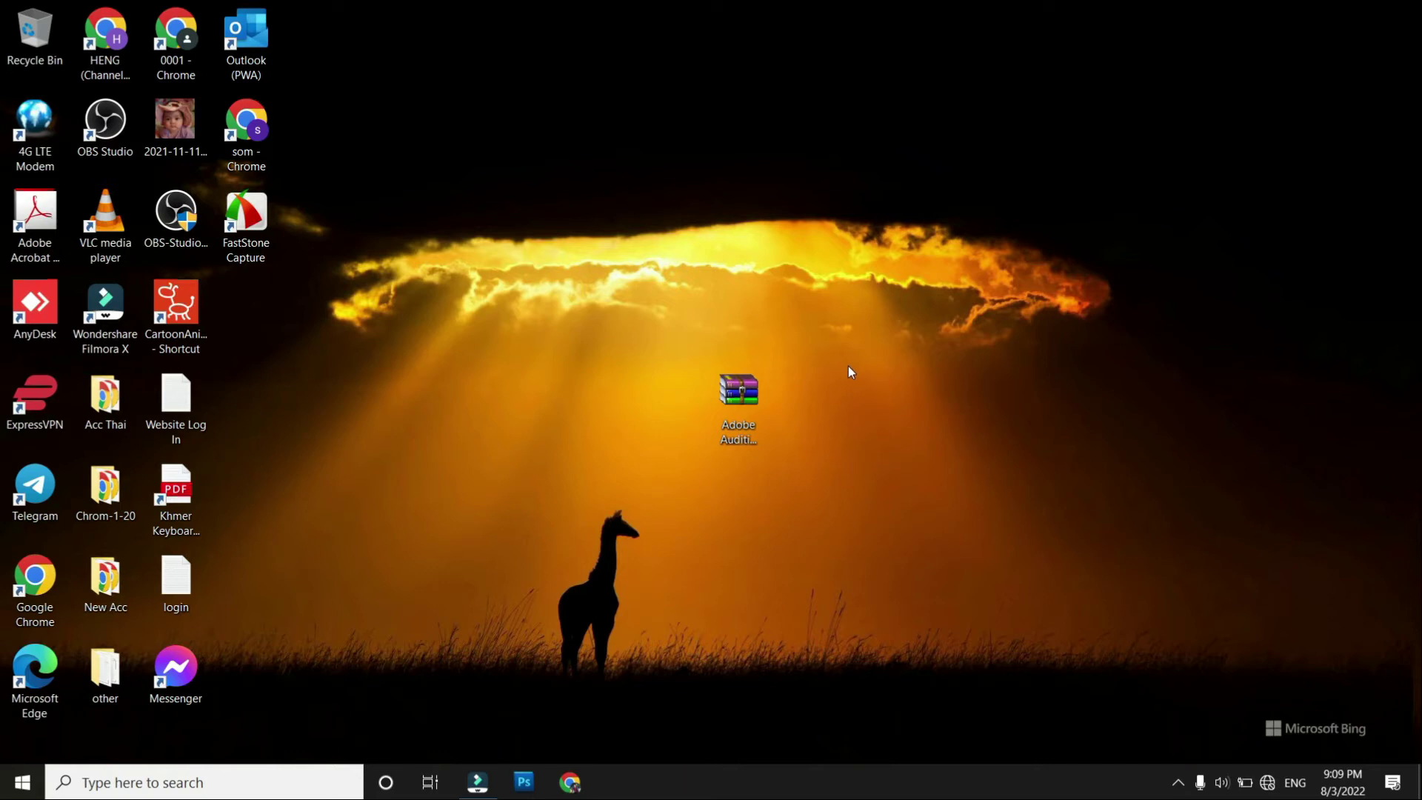
# Step: Extract the Adobe Audition 2020 archive directly onto the desktop and move the extracted folder beside the archive
pyautogui.click(739, 411)
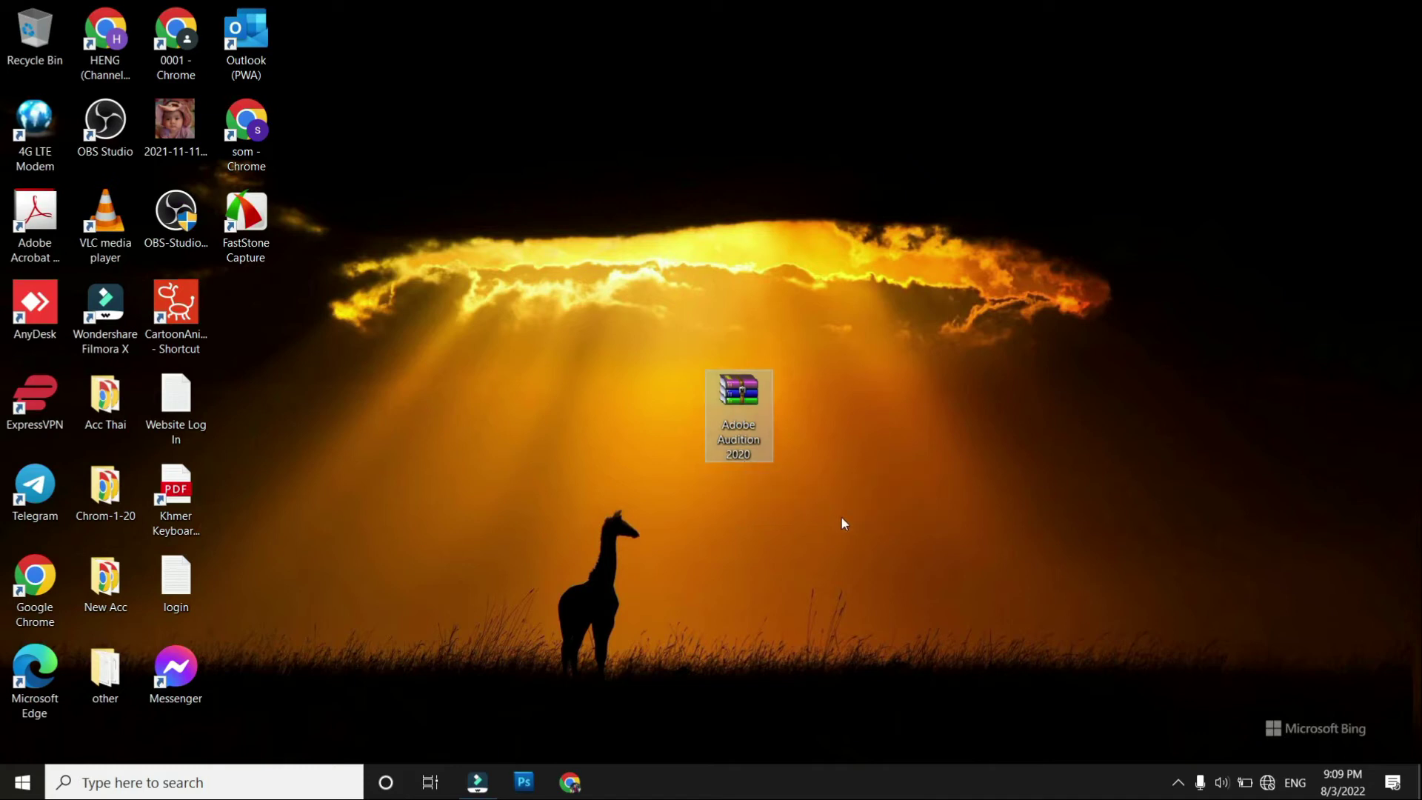
pyautogui.rightClick(738, 398)
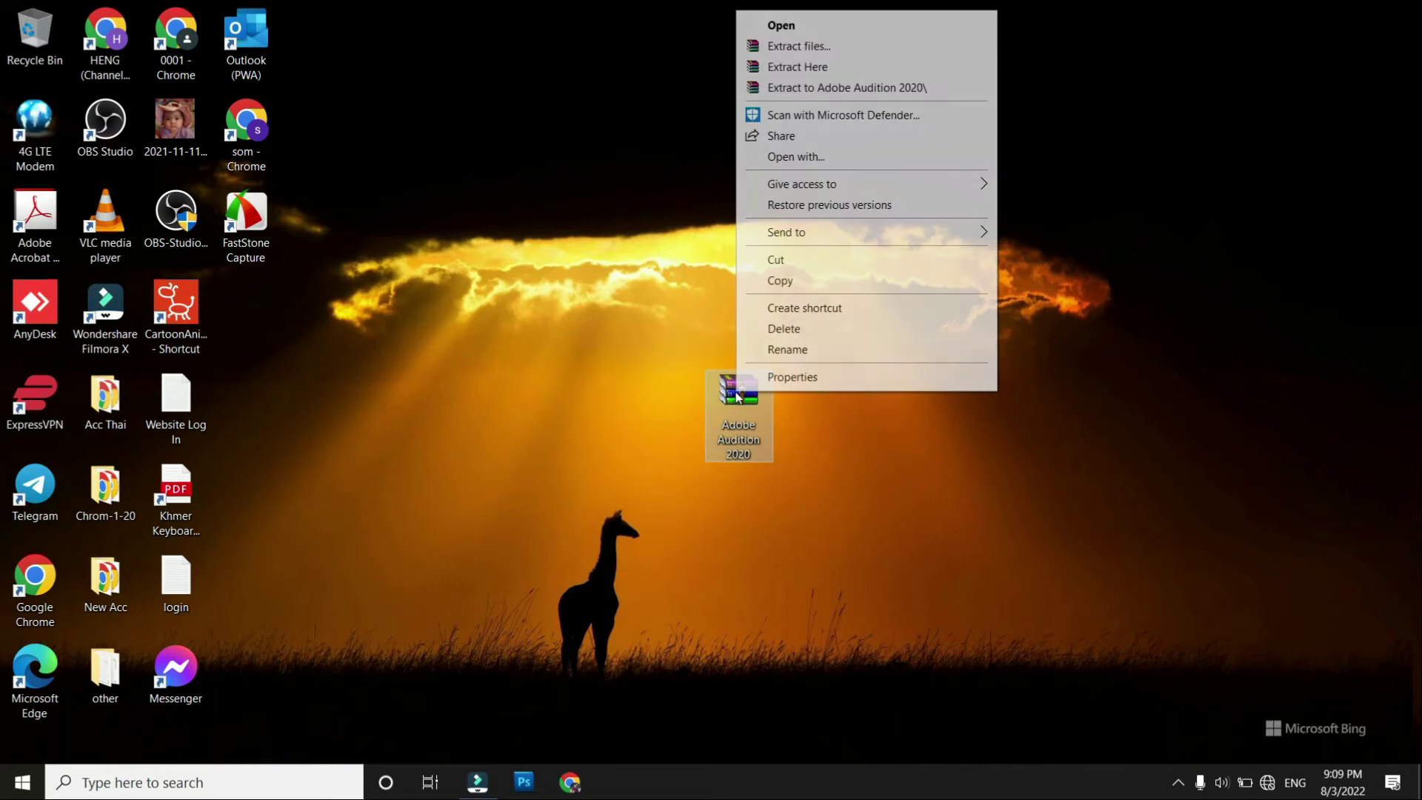
pyautogui.click(786, 68)
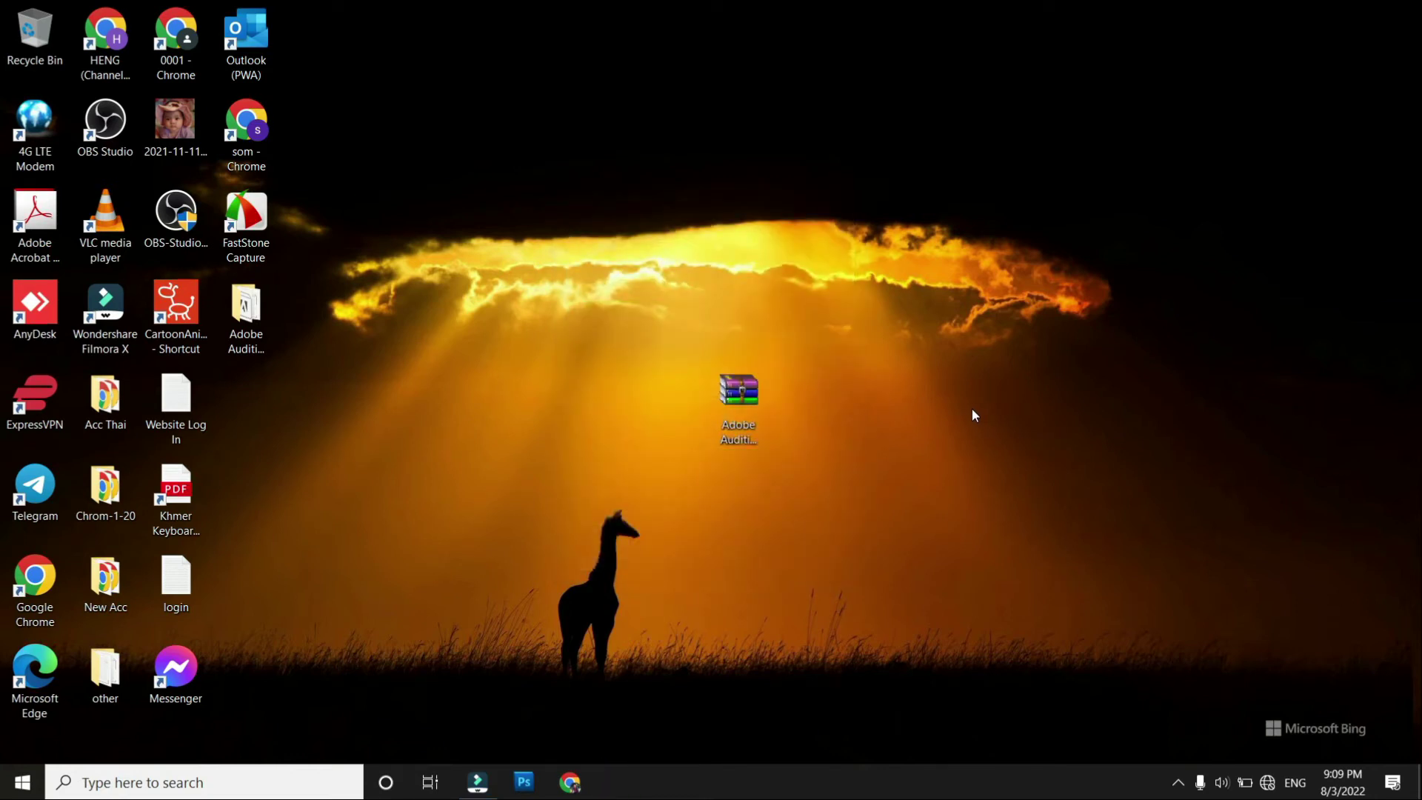
pyautogui.moveTo(256, 339); pyautogui.dragTo(679, 432)
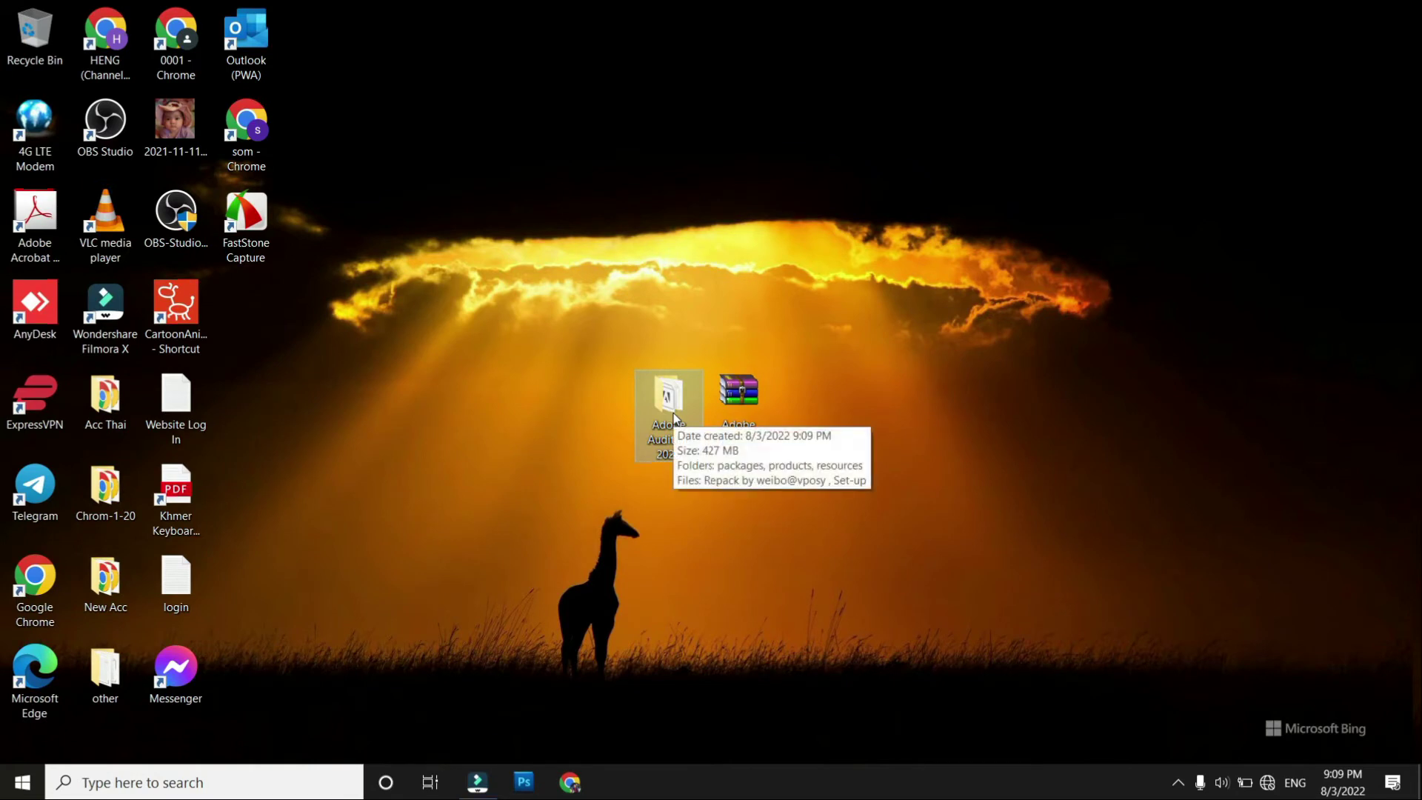
# Step: Quit the AnyDesk app running in the background
pyautogui.click(1178, 785)
pyautogui.rightClick(1142, 713)
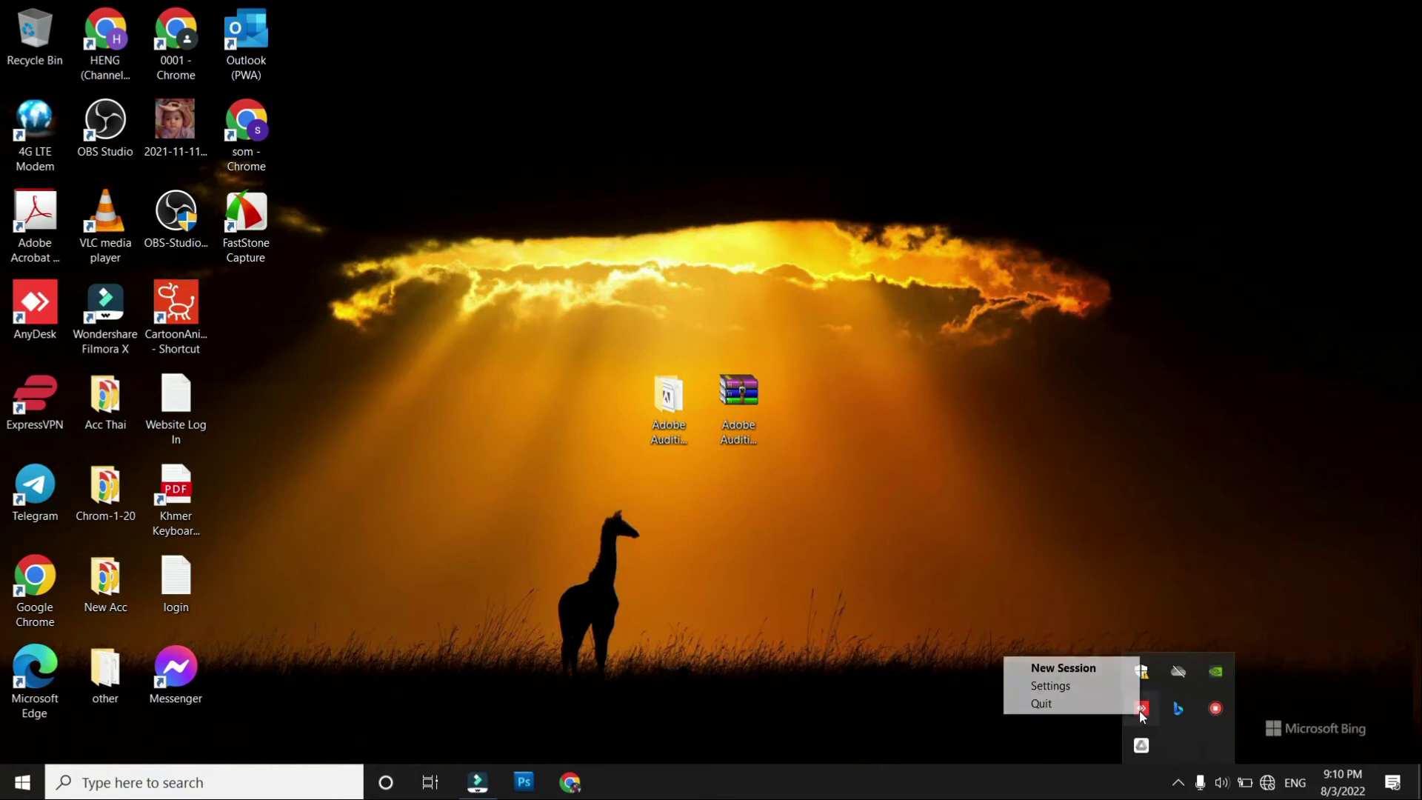
pyautogui.click(1108, 703)
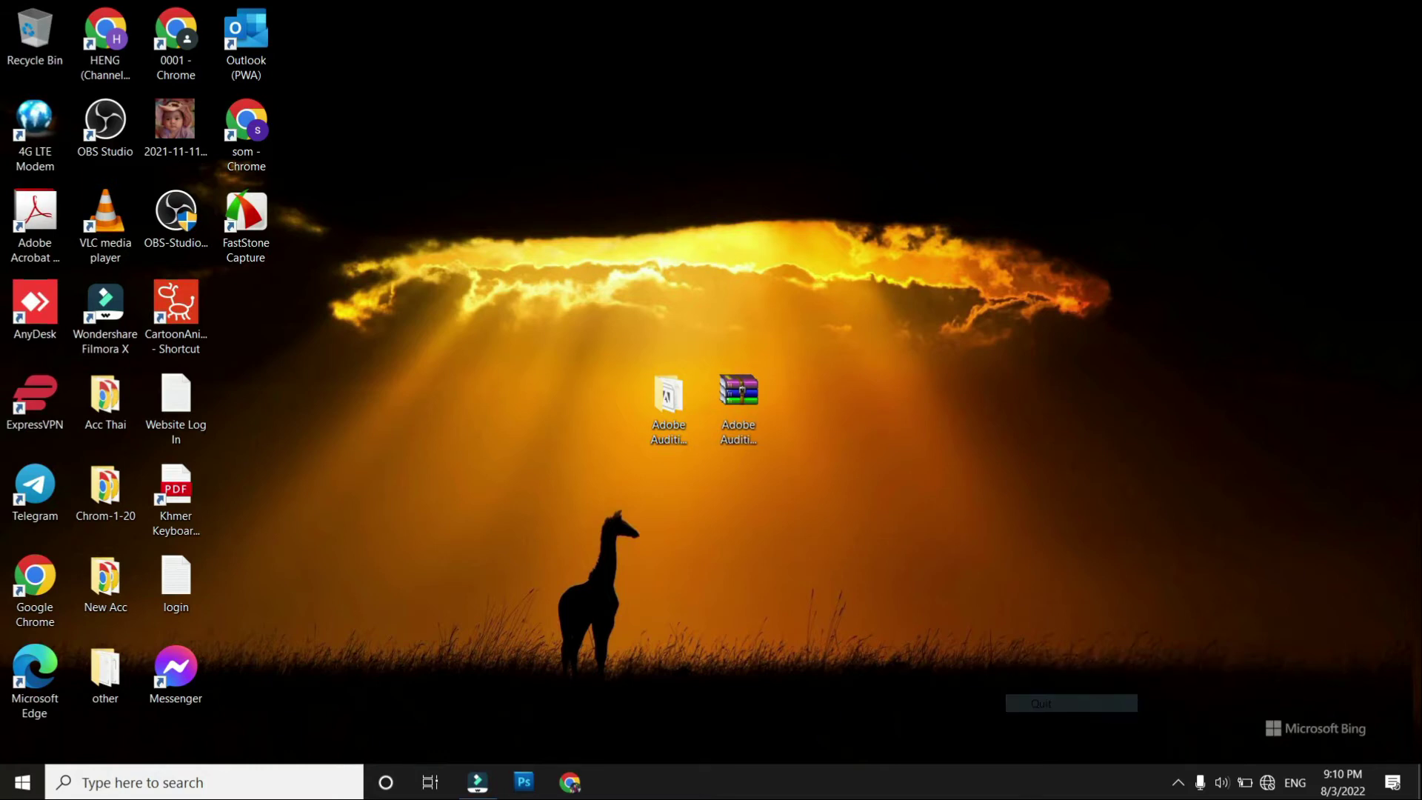
# Step: Turn off Real-time protection in Windows Security's virus & threat protection settings and check the other protection settings on the page
pyautogui.click(1178, 783)
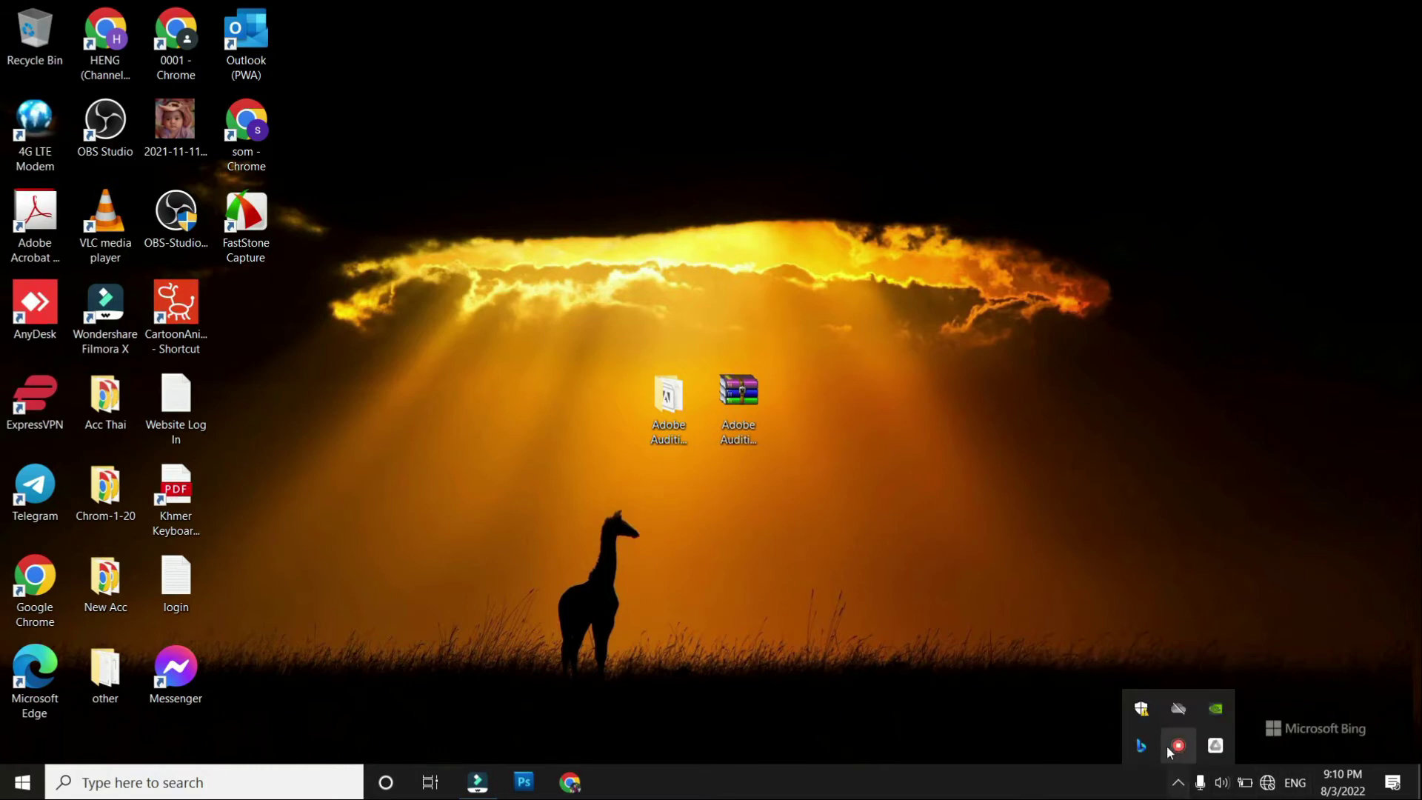
pyautogui.click(1141, 708)
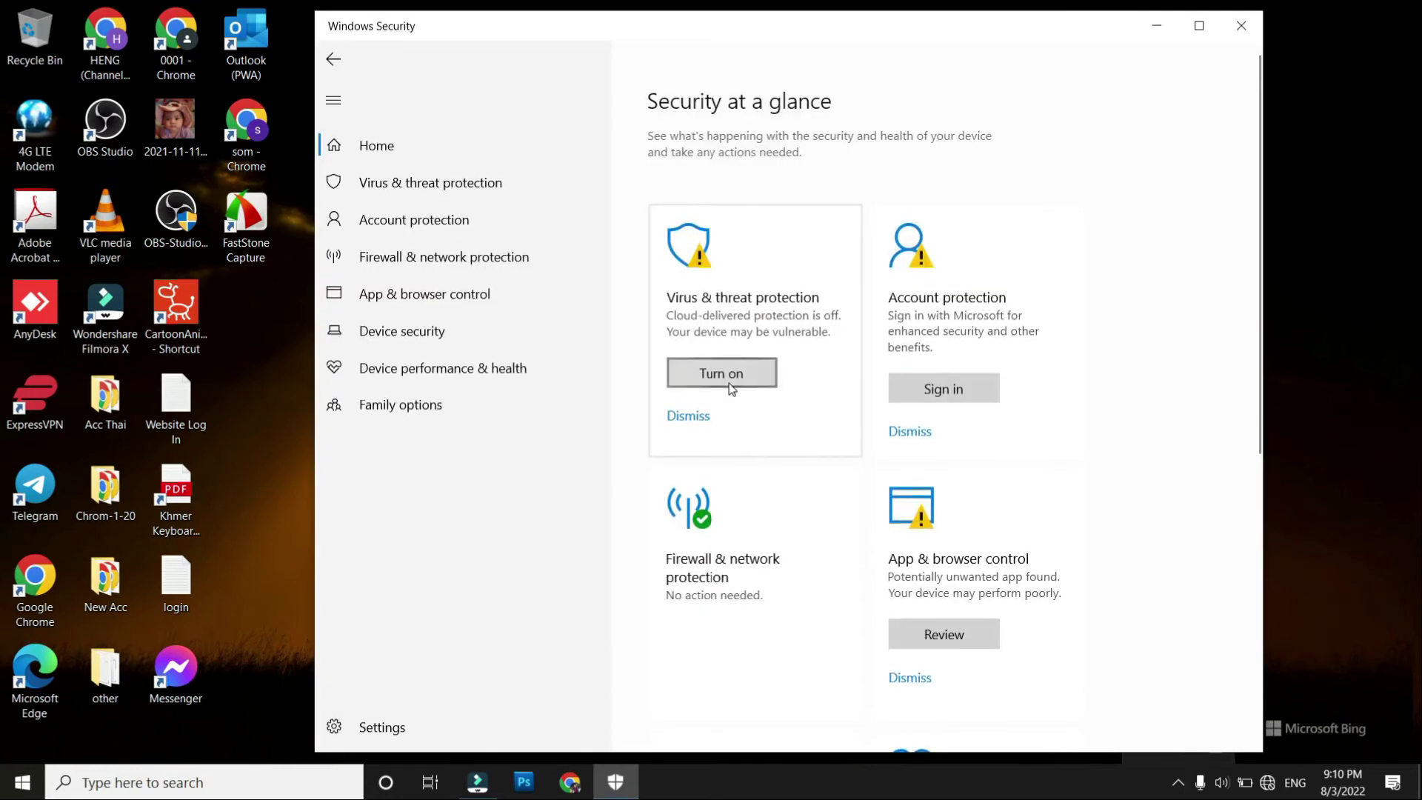
pyautogui.click(415, 185)
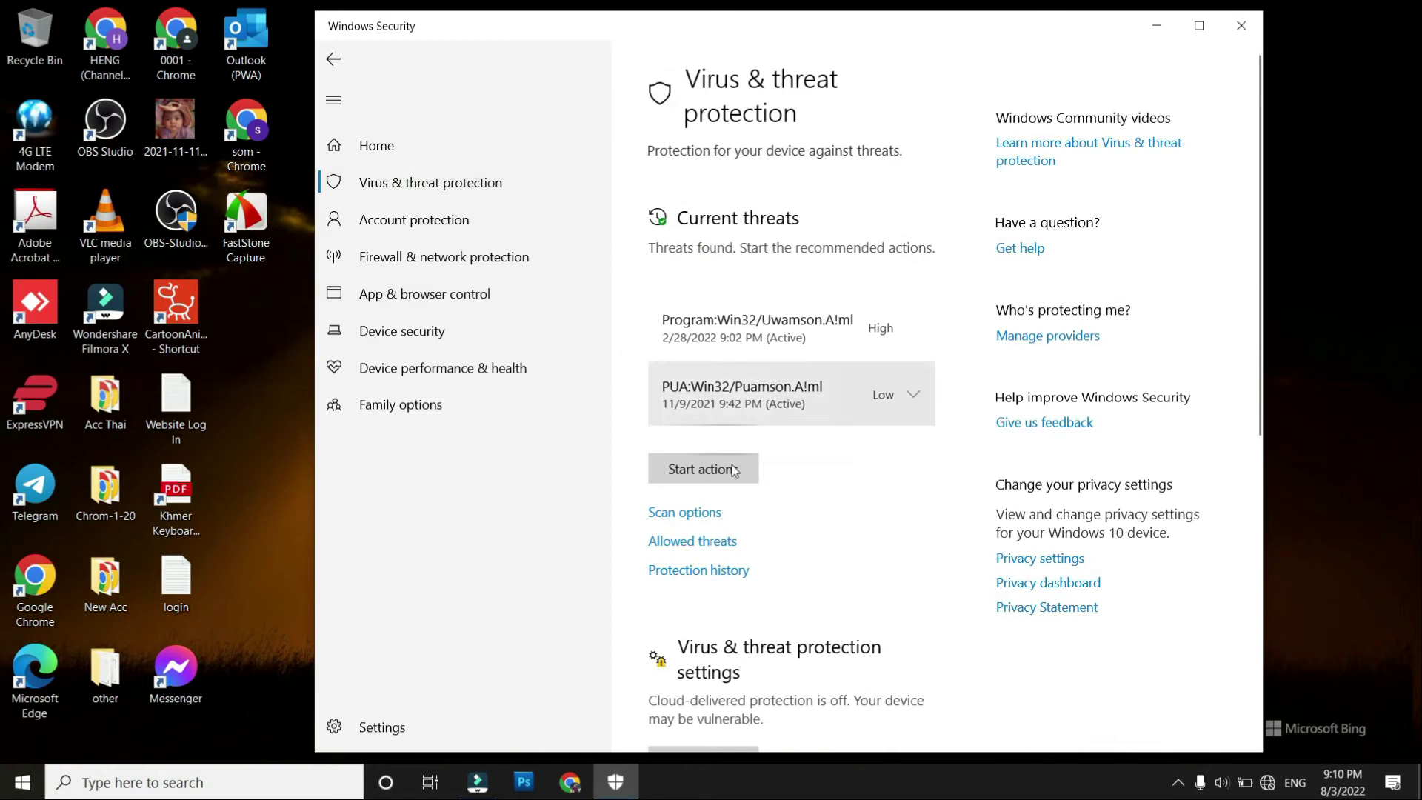
pyautogui.scroll(-3, 724, 441)
pyautogui.click(677, 593)
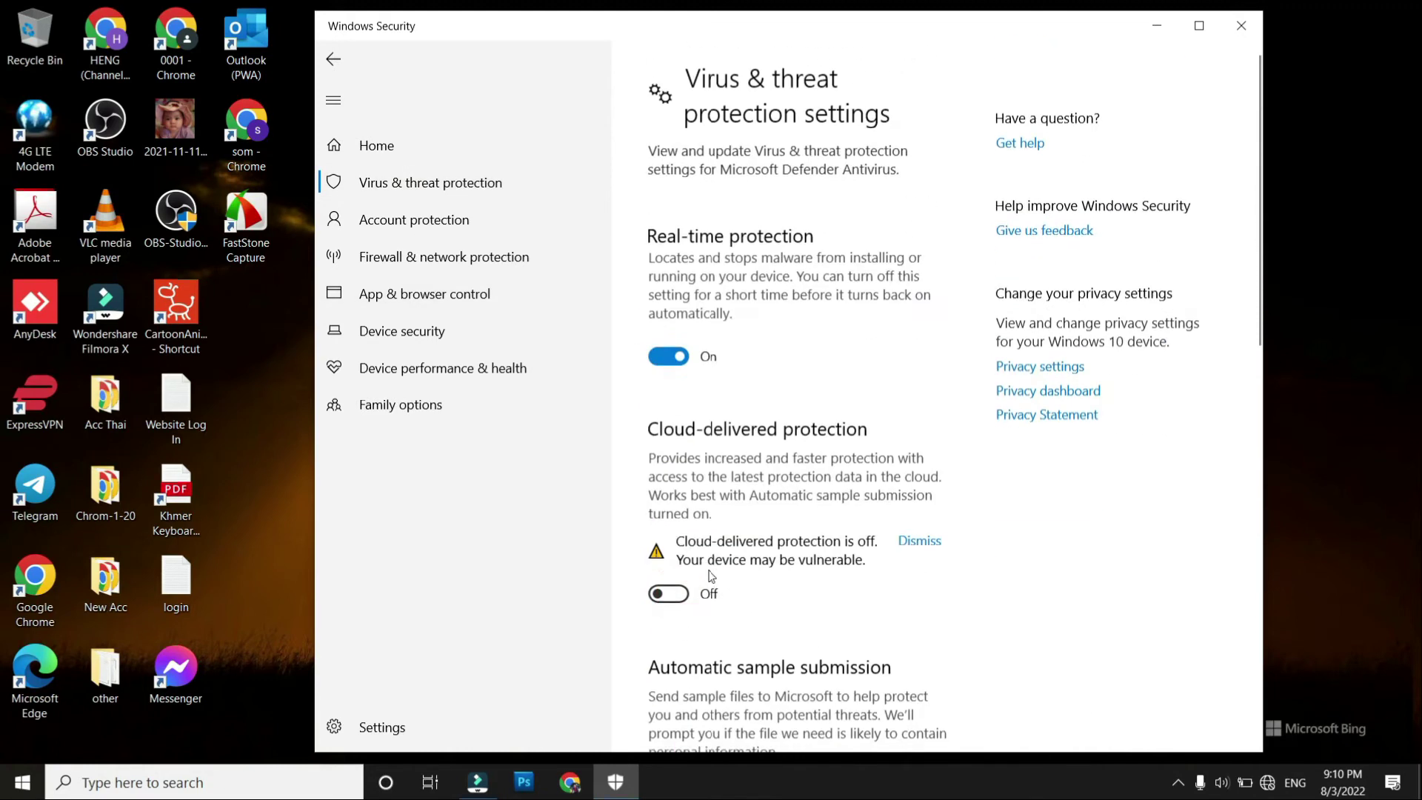
pyautogui.click(668, 356)
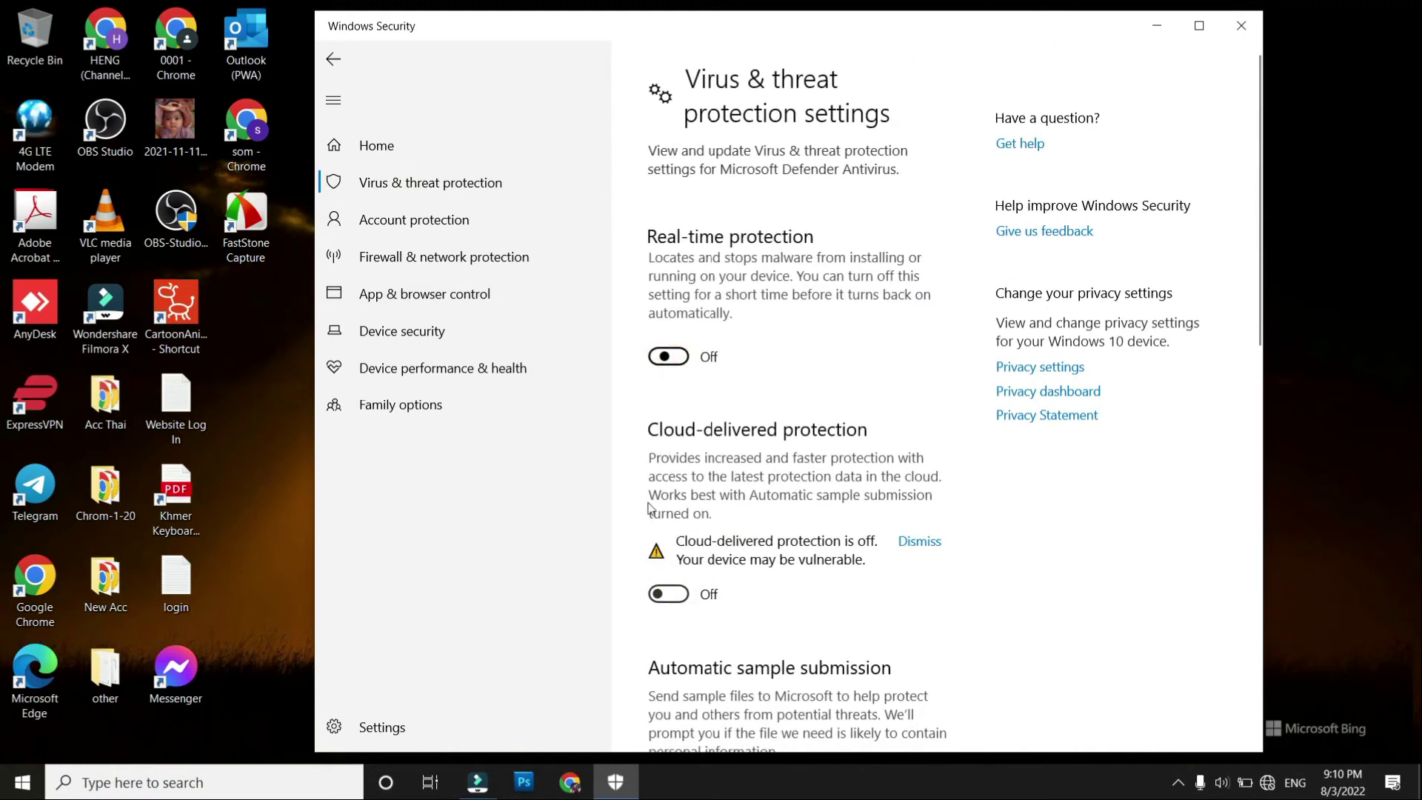
pyautogui.scroll(-12, 696, 370)
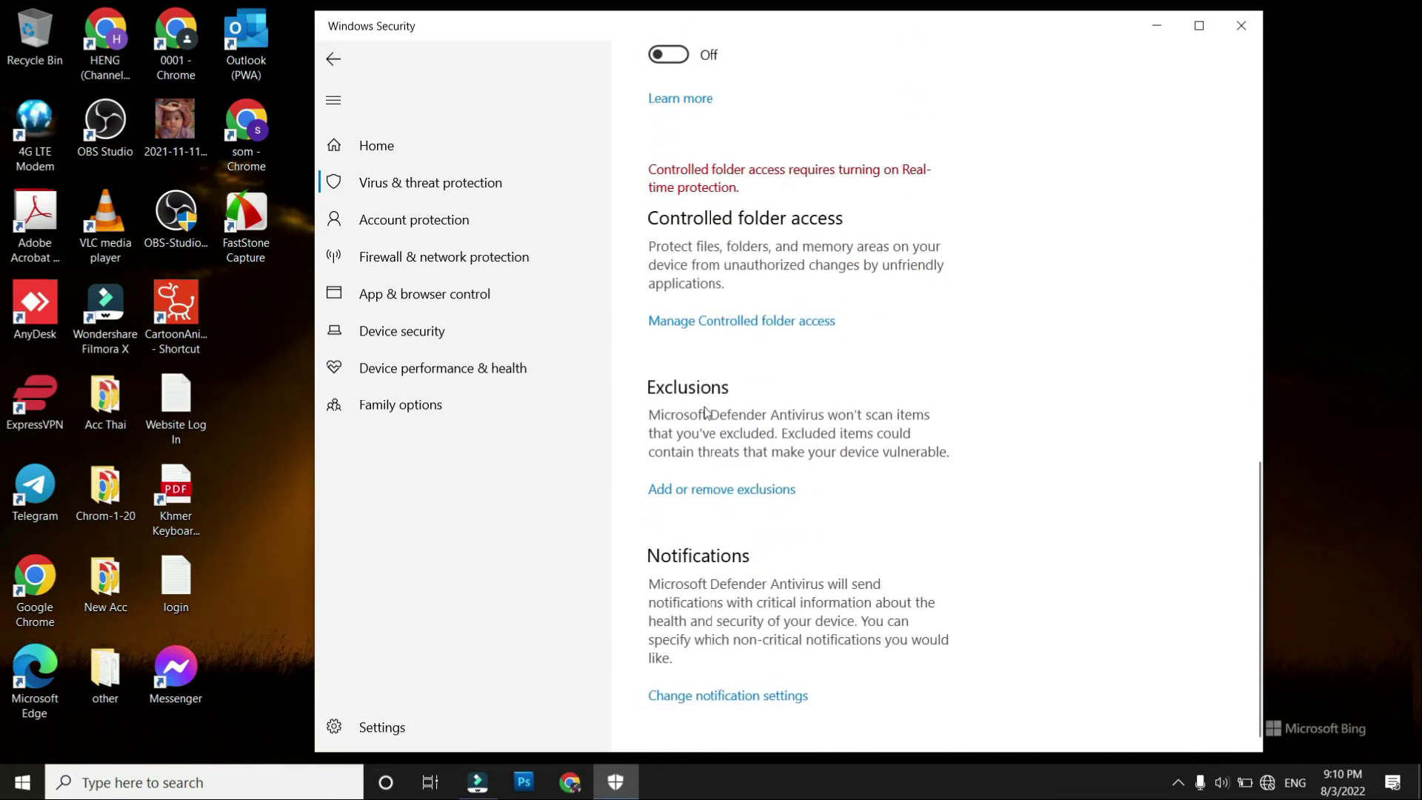
pyautogui.scroll(10, 706, 412)
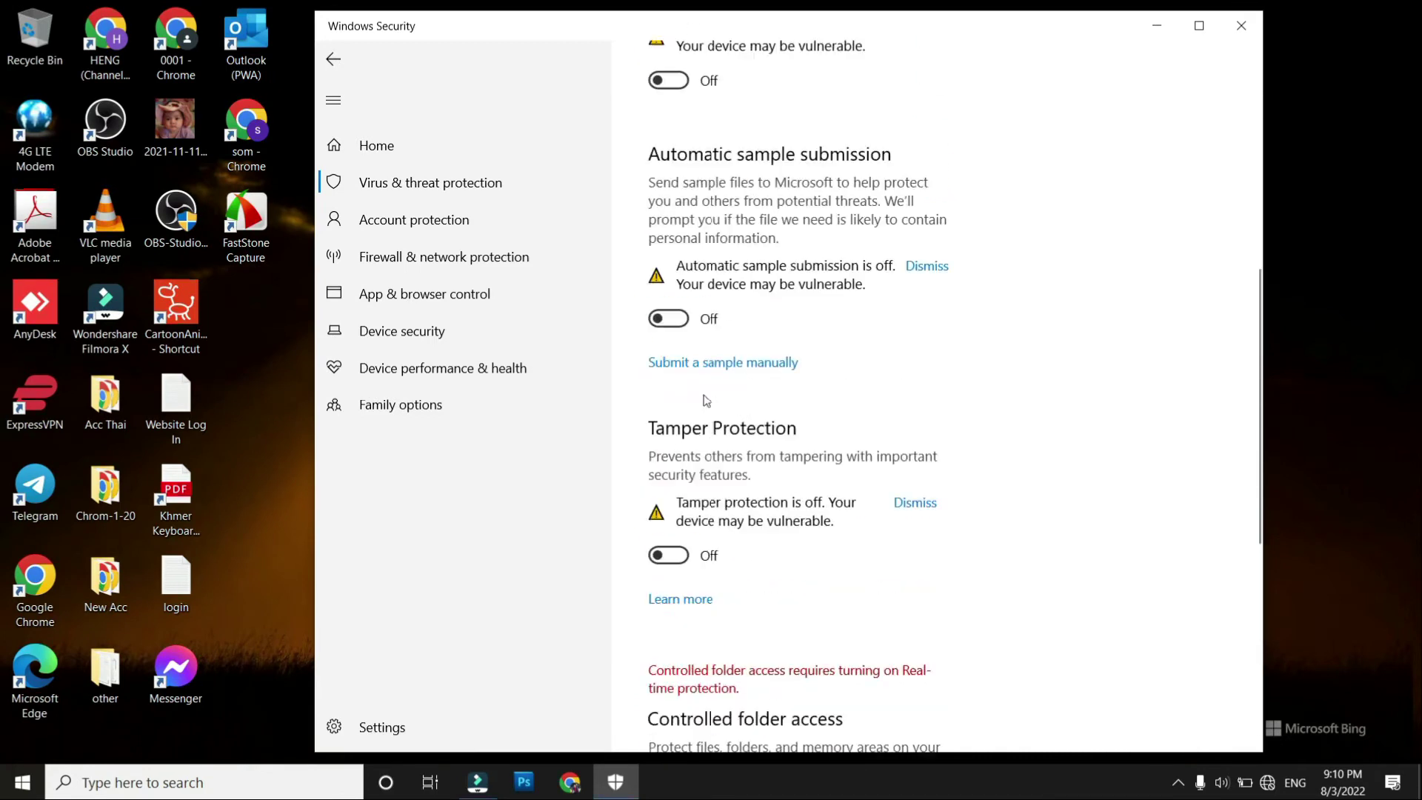
# Step: Close Windows Security, run Set-up from the Adobe Audition 2020 folder and set the installation language to English (International)
pyautogui.click(1242, 25)
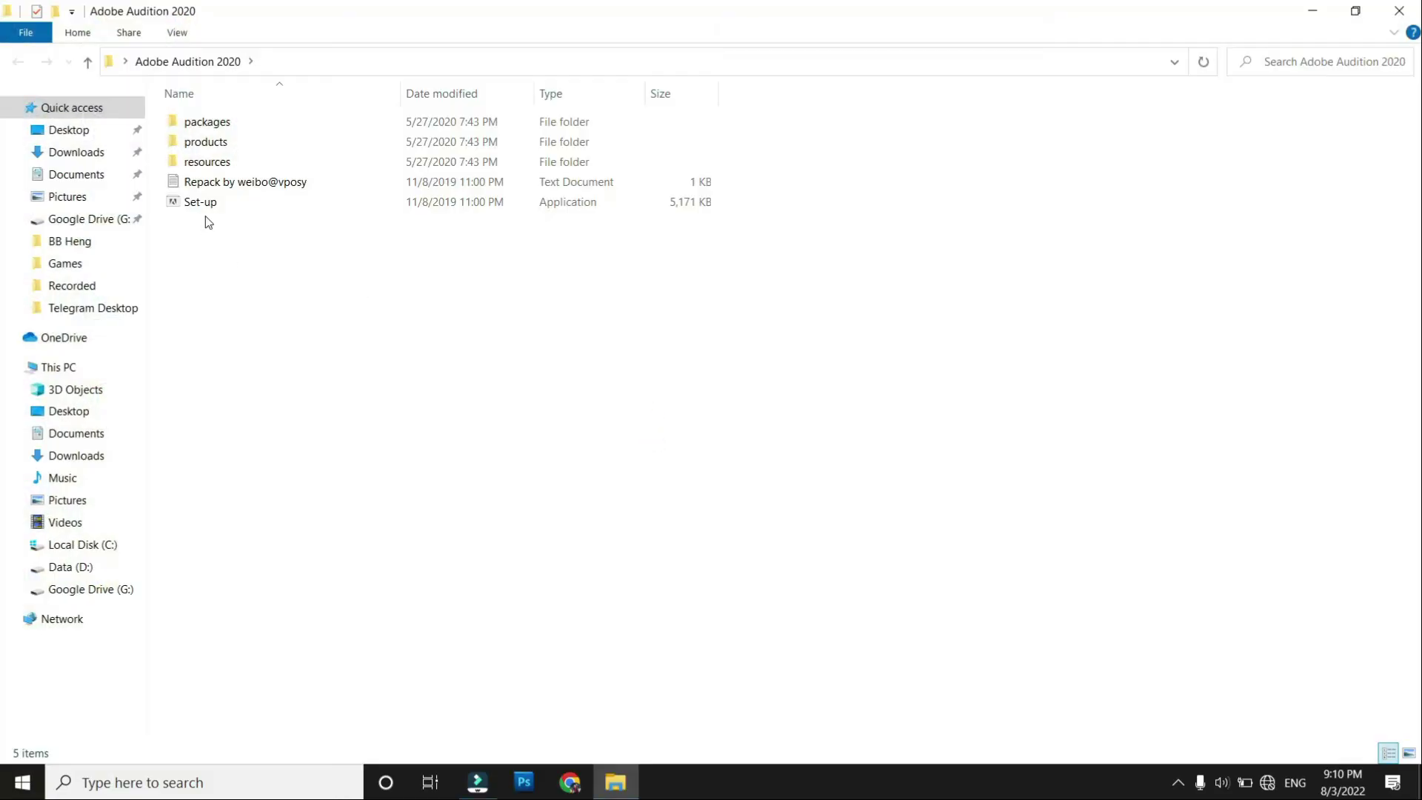
pyautogui.doubleClick(208, 202)
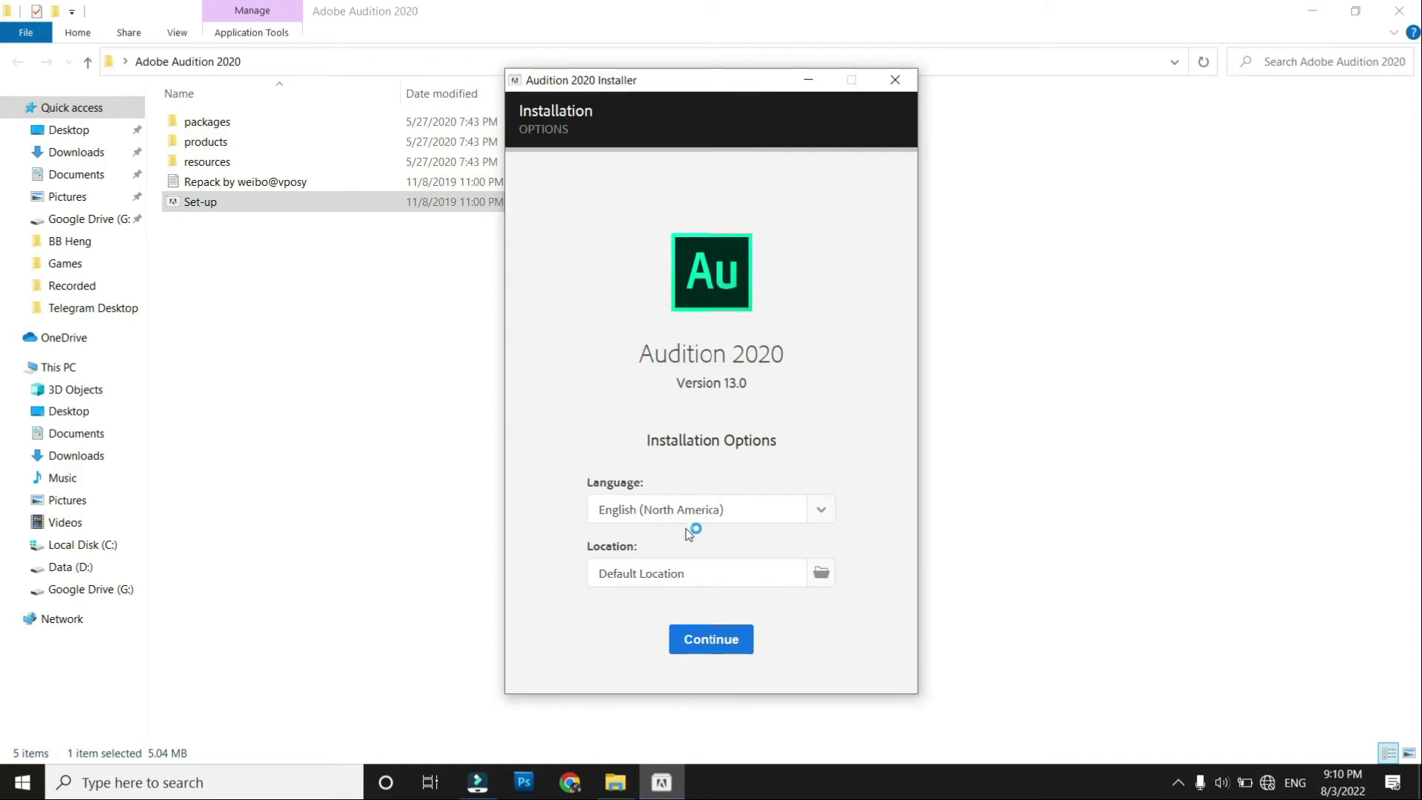
pyautogui.click(700, 511)
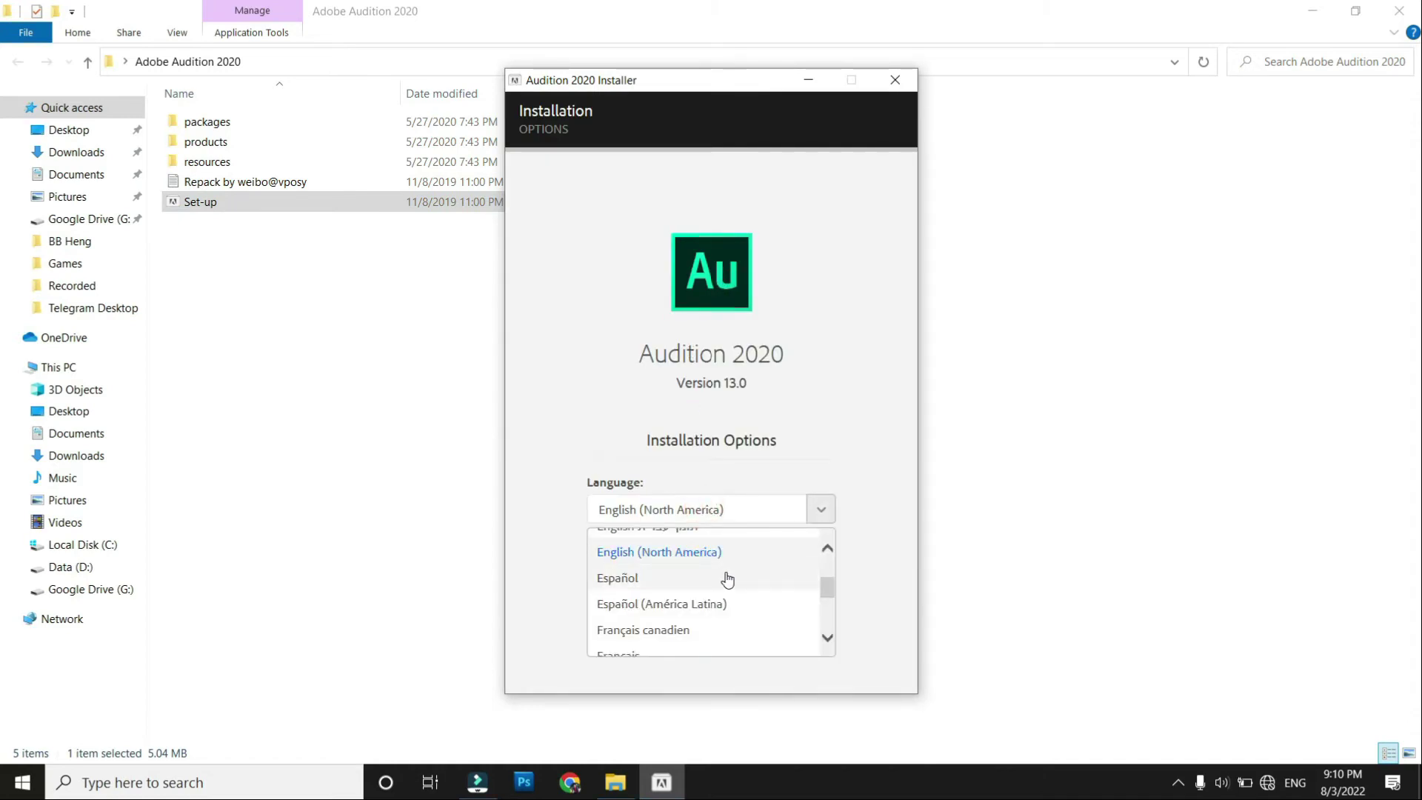
pyautogui.scroll(2, 724, 574)
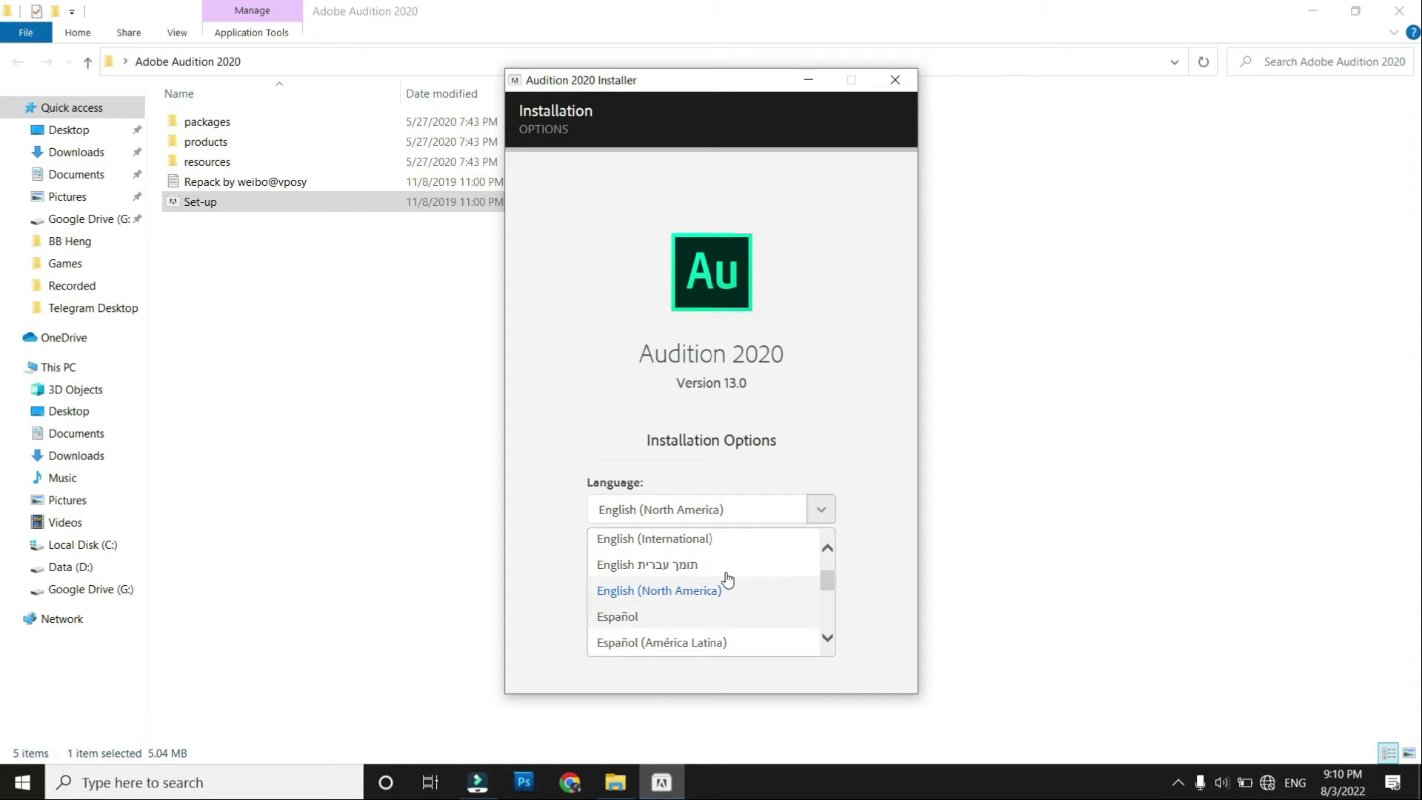
pyautogui.click(696, 540)
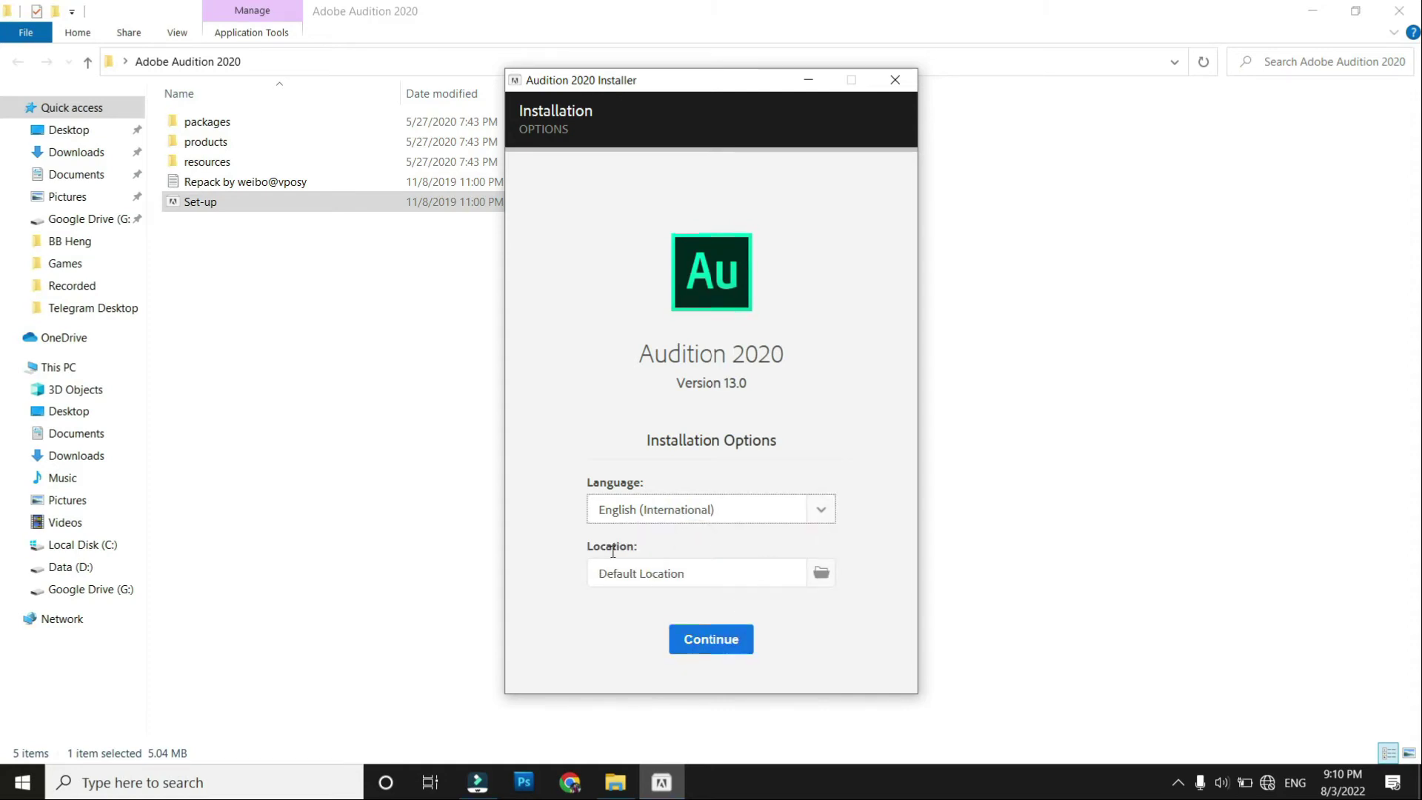
# Step: Install Audition 2020 in the default location, closing the folder window and the installer
pyautogui.click(729, 642)
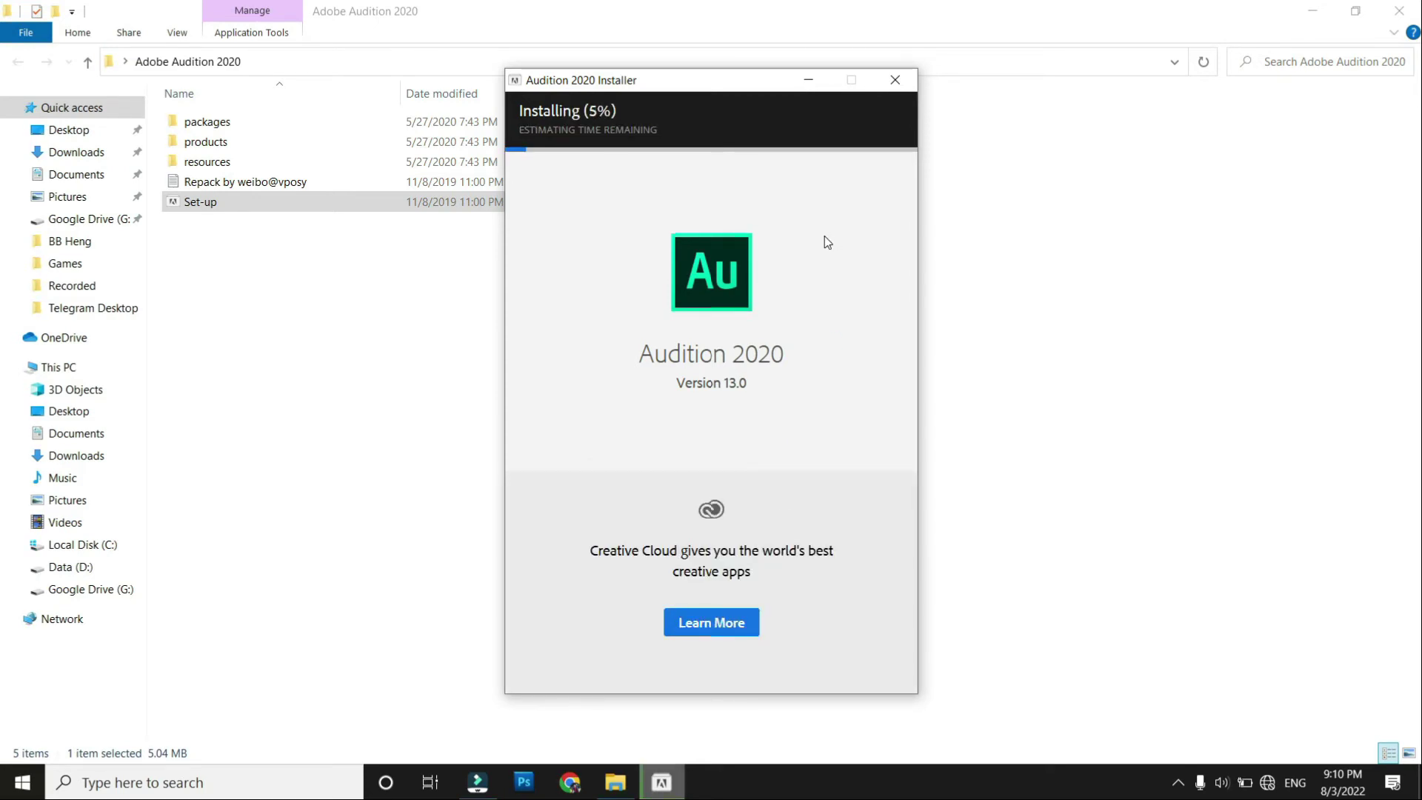
pyautogui.click(1399, 11)
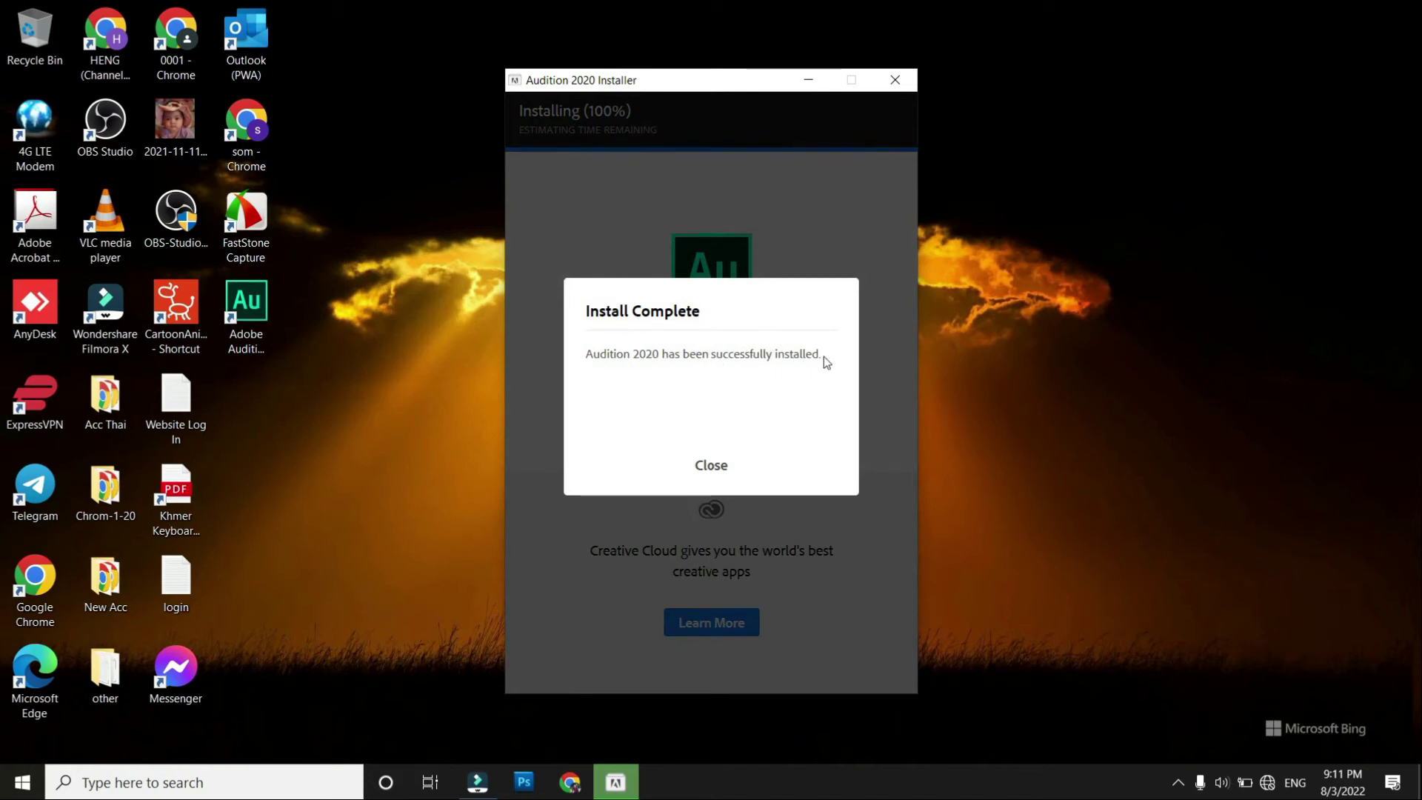
pyautogui.click(712, 467)
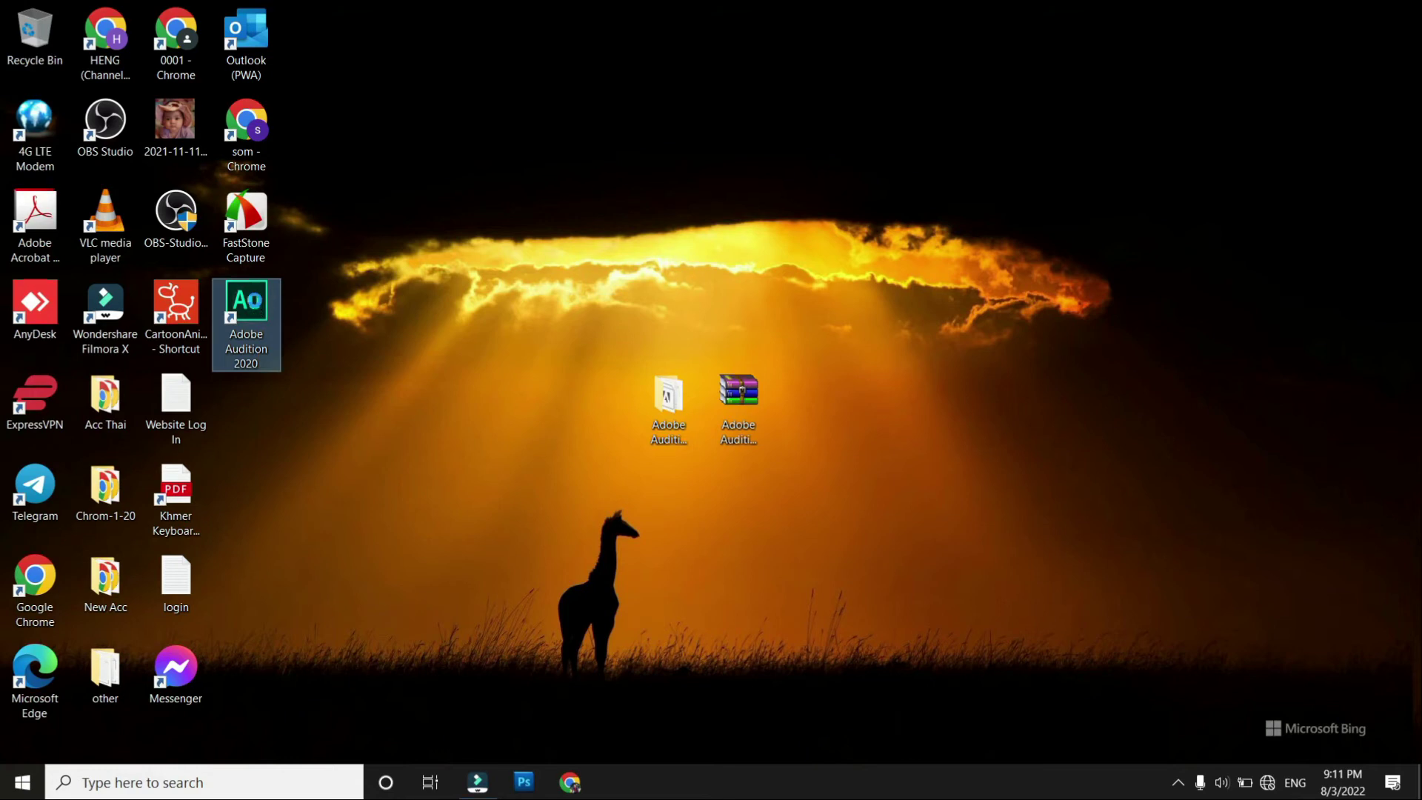
# Step: Open Adobe Audition 2020 from its desktop shortcut and close the Audition Learn window
pyautogui.rightClick(254, 304)
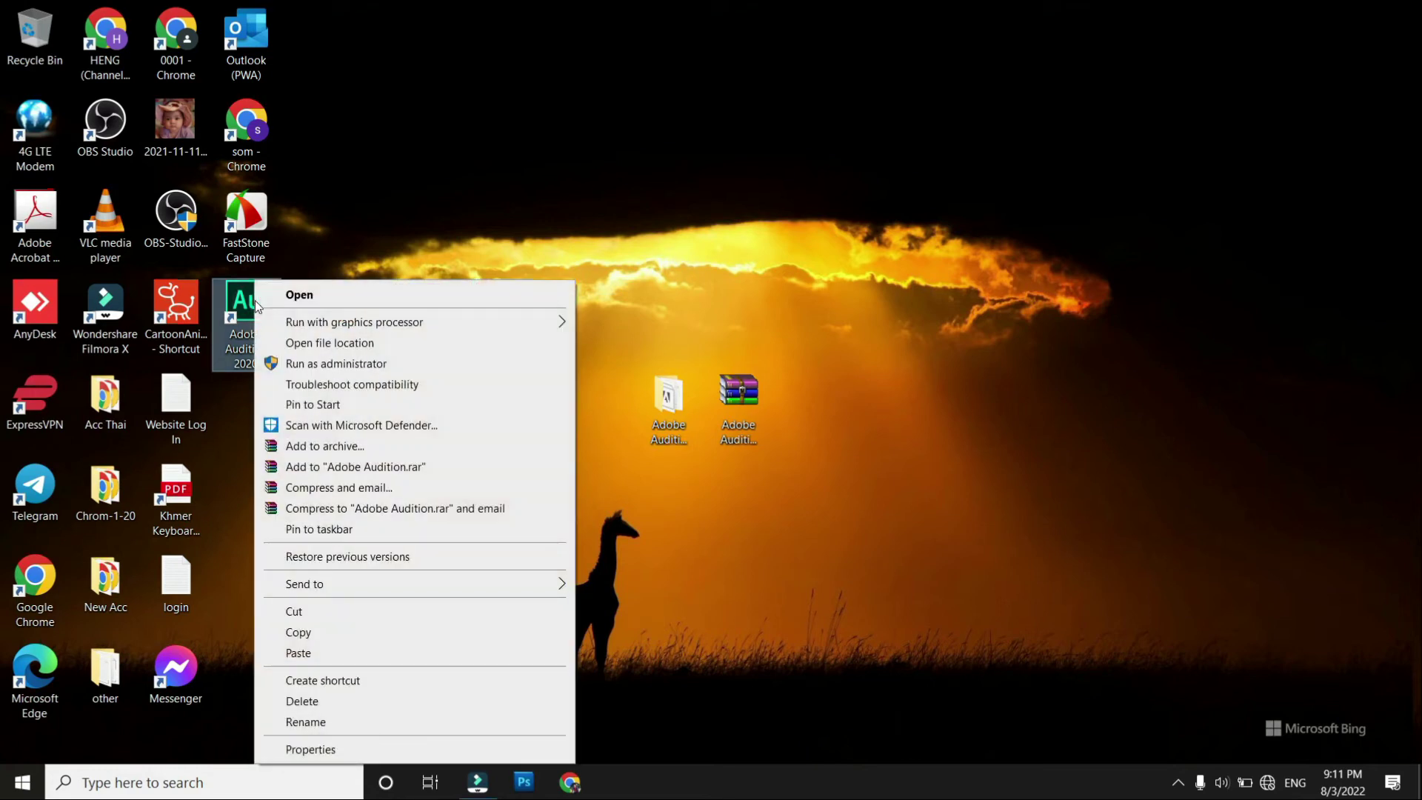
pyautogui.click(298, 297)
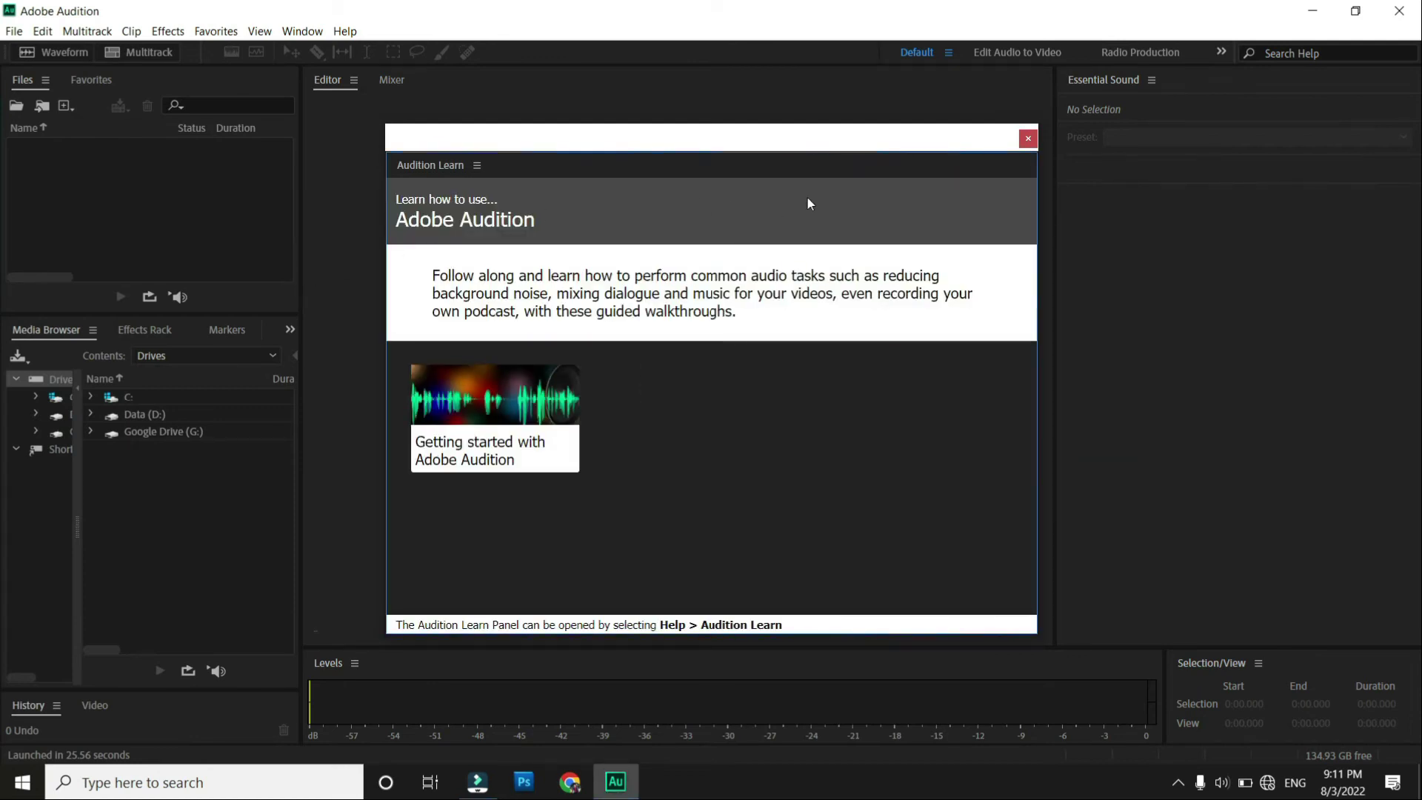
pyautogui.click(1029, 140)
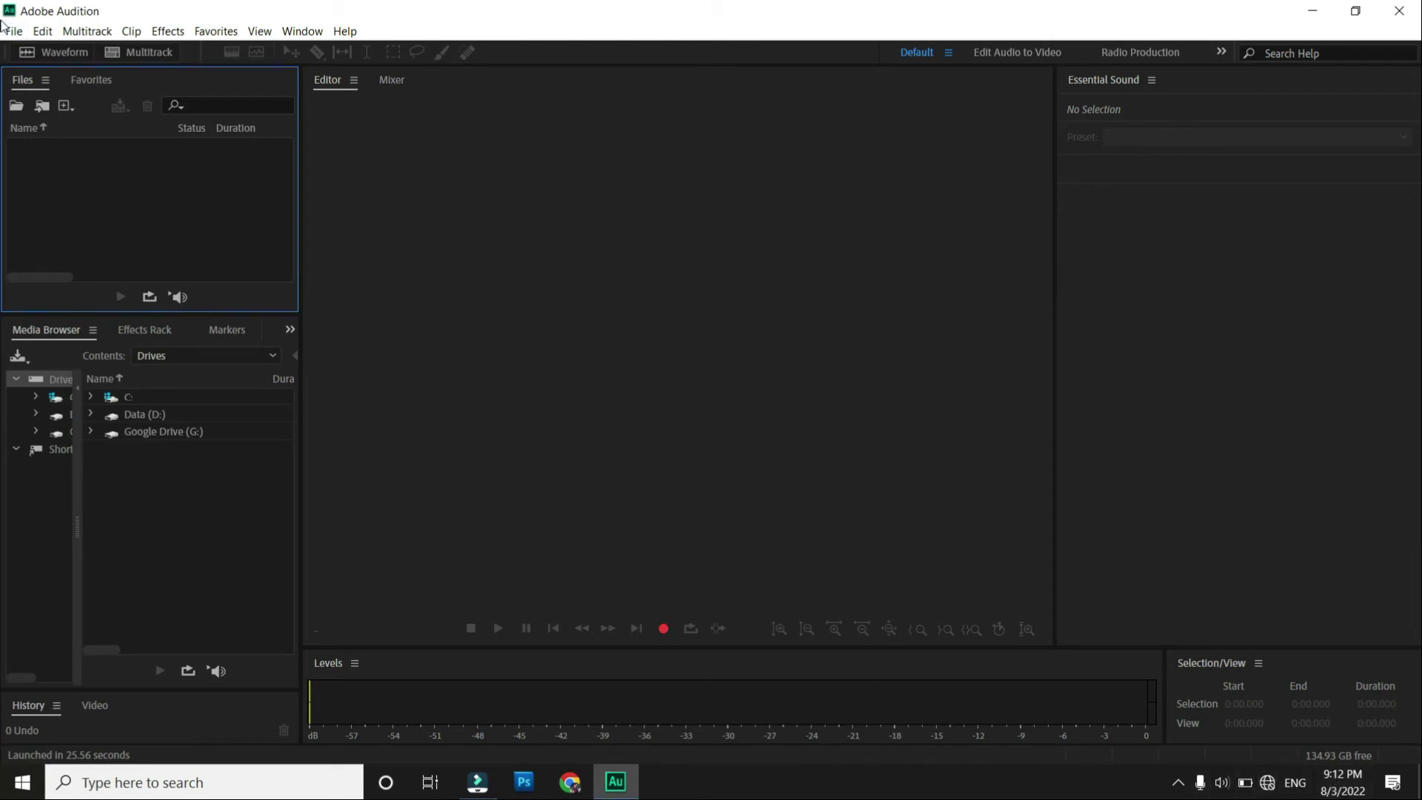
# Step: Create a stereo 48000 Hz, 32-bit float audio file and a multitrack session with default settings, keeping the Multitrack editor displayed
pyautogui.click(49, 54)
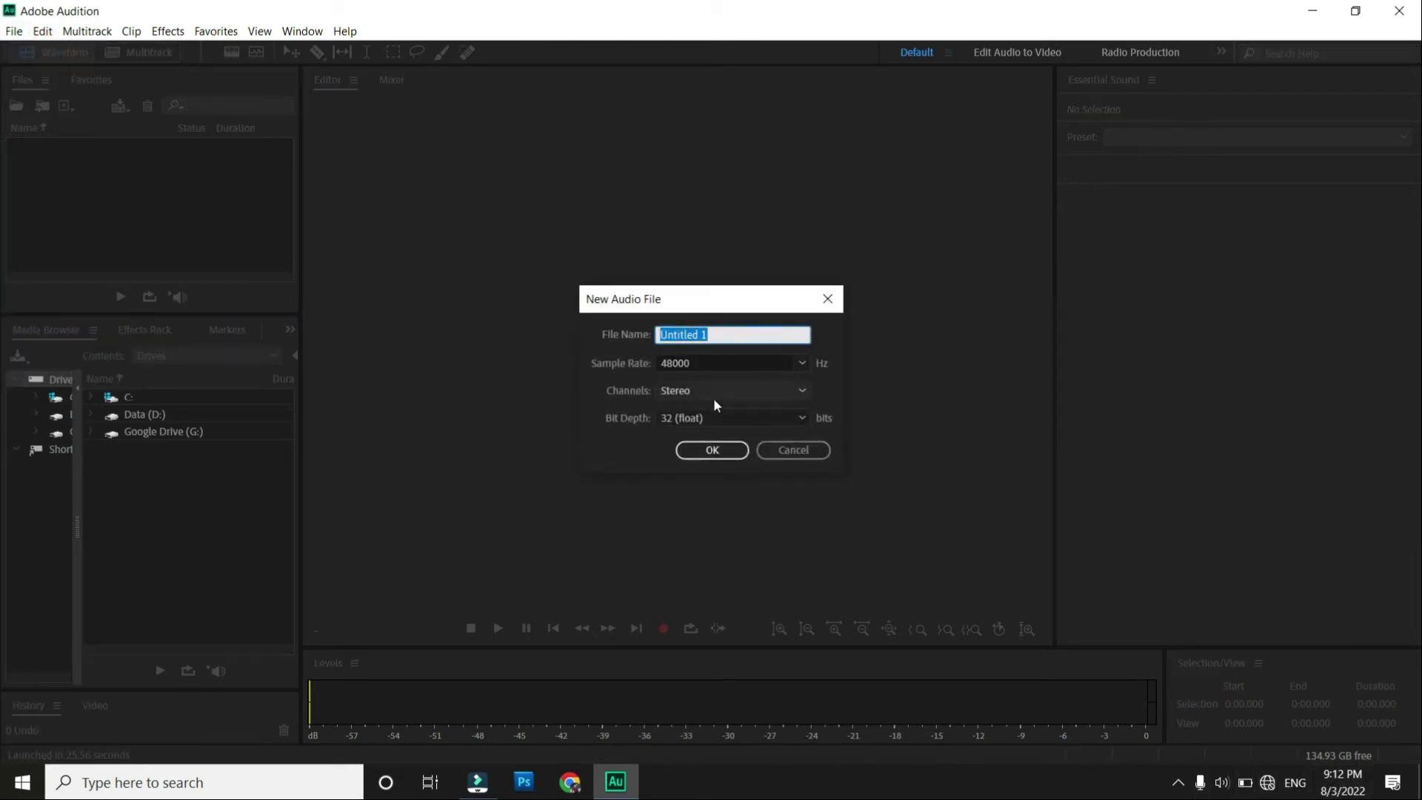
pyautogui.click(712, 449)
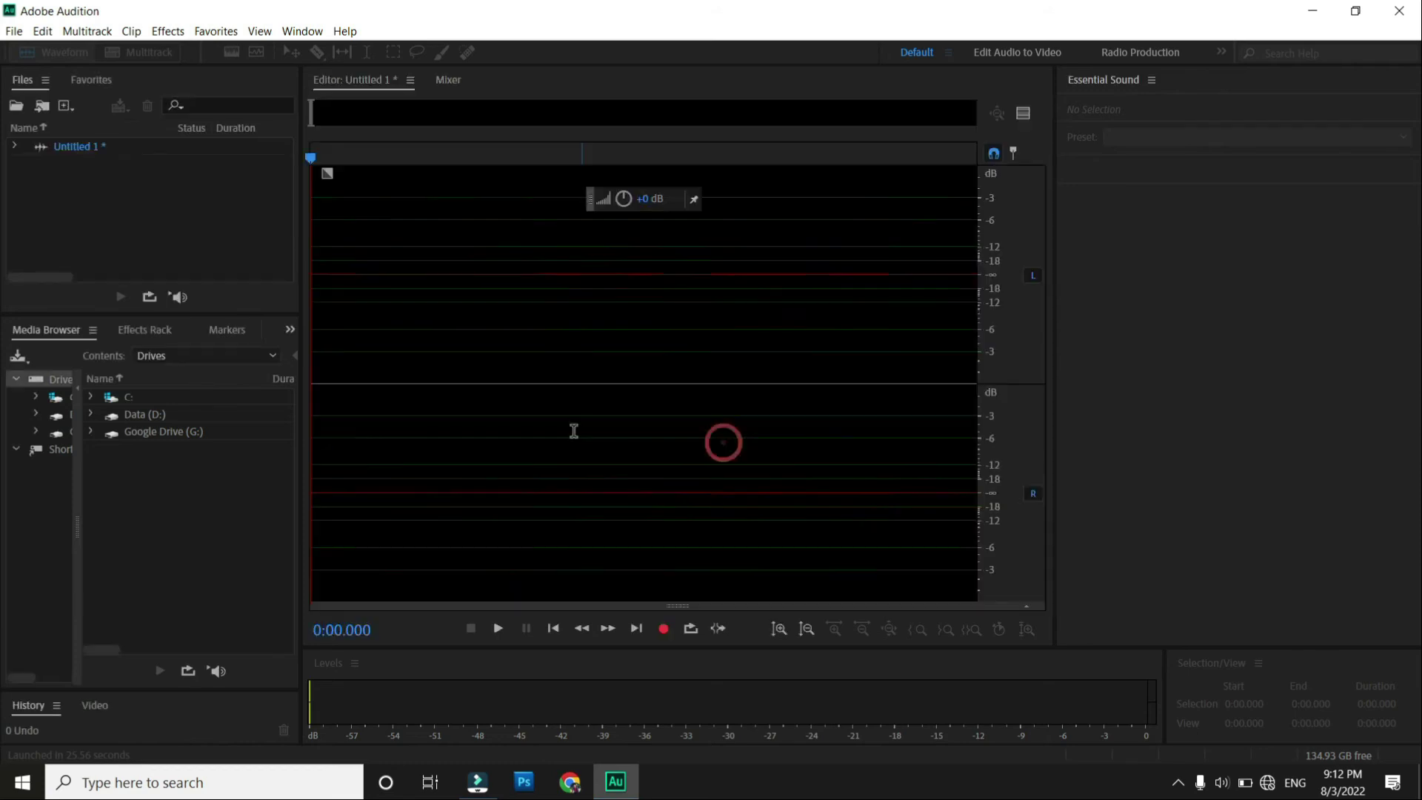
pyautogui.click(145, 50)
pyautogui.click(787, 478)
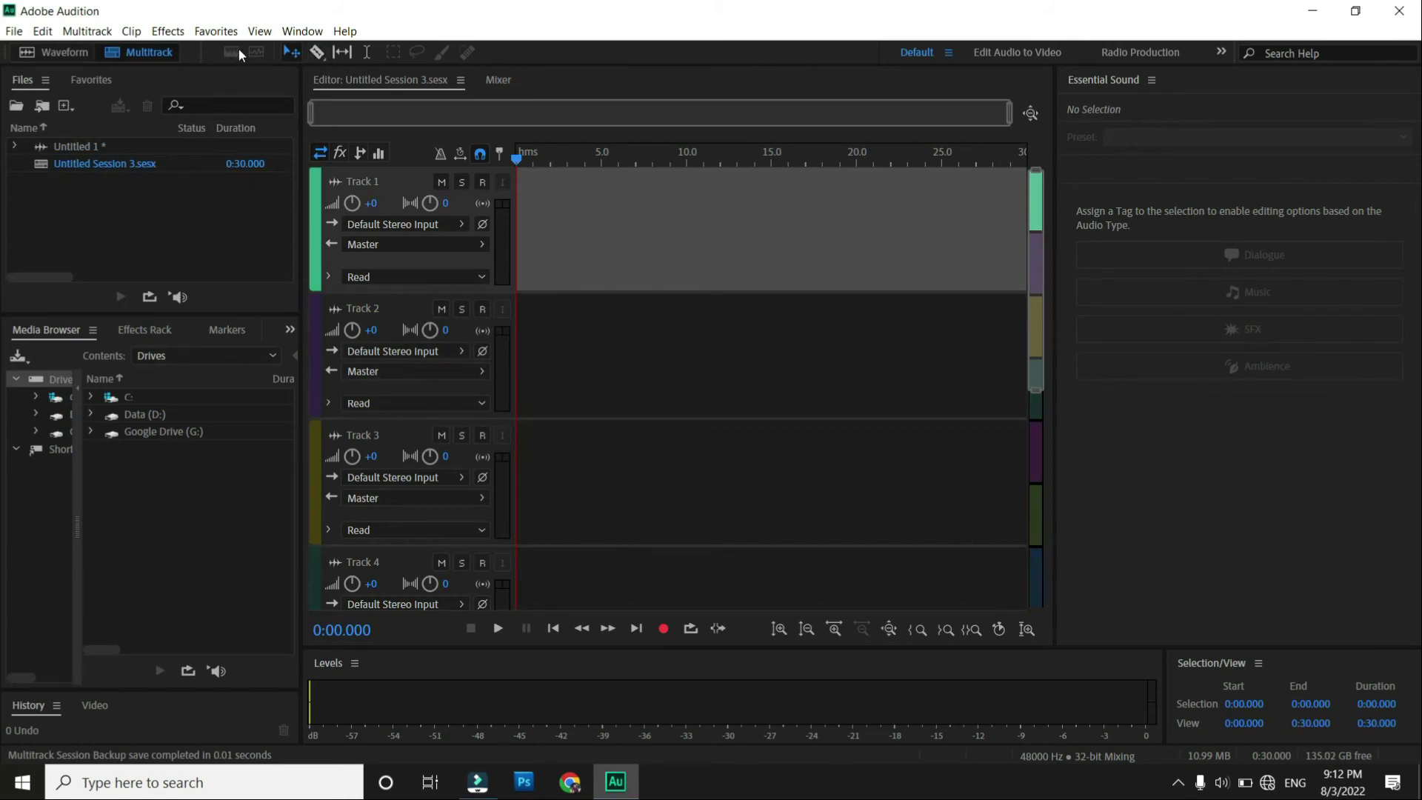
pyautogui.click(62, 51)
pyautogui.click(121, 56)
pyautogui.click(161, 35)
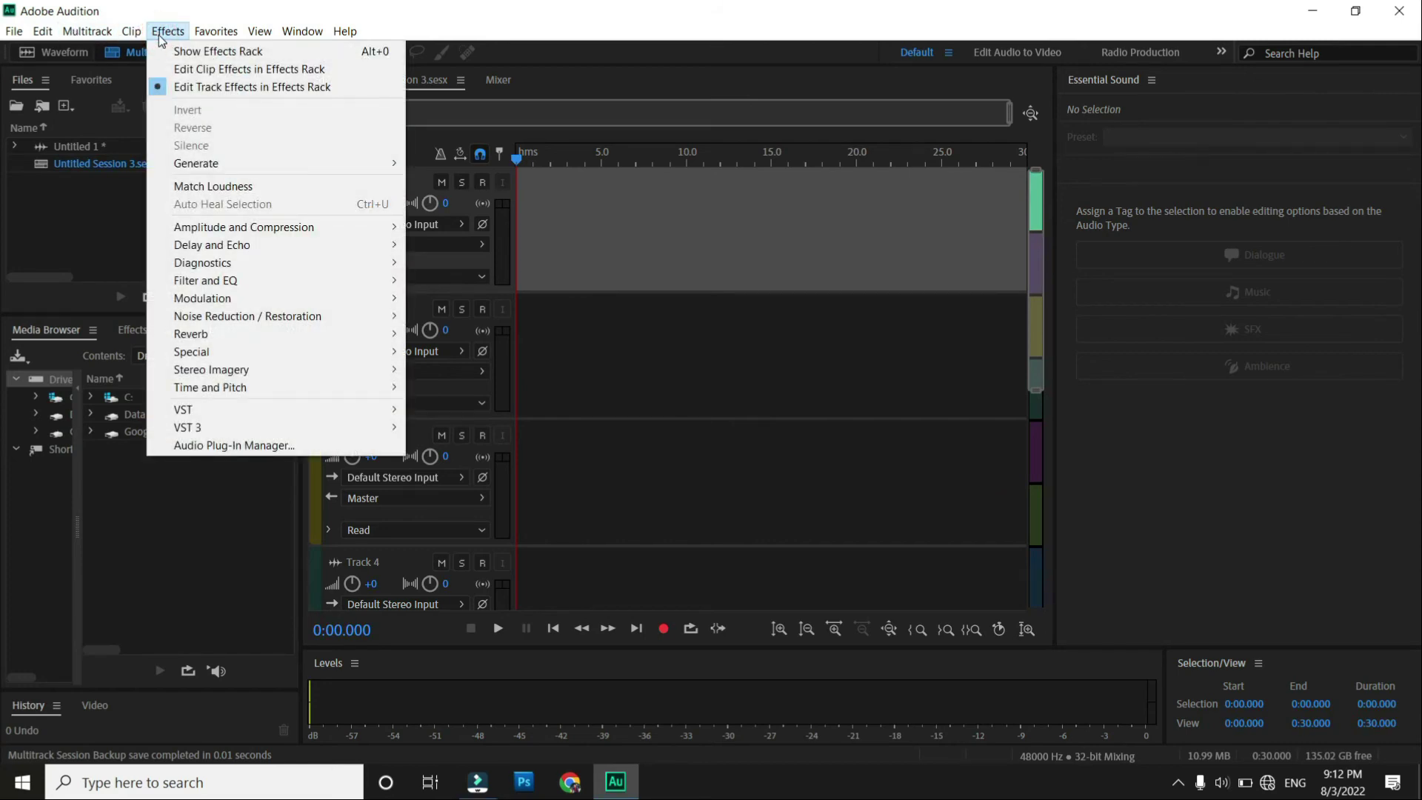
pyautogui.moveTo(278, 41)
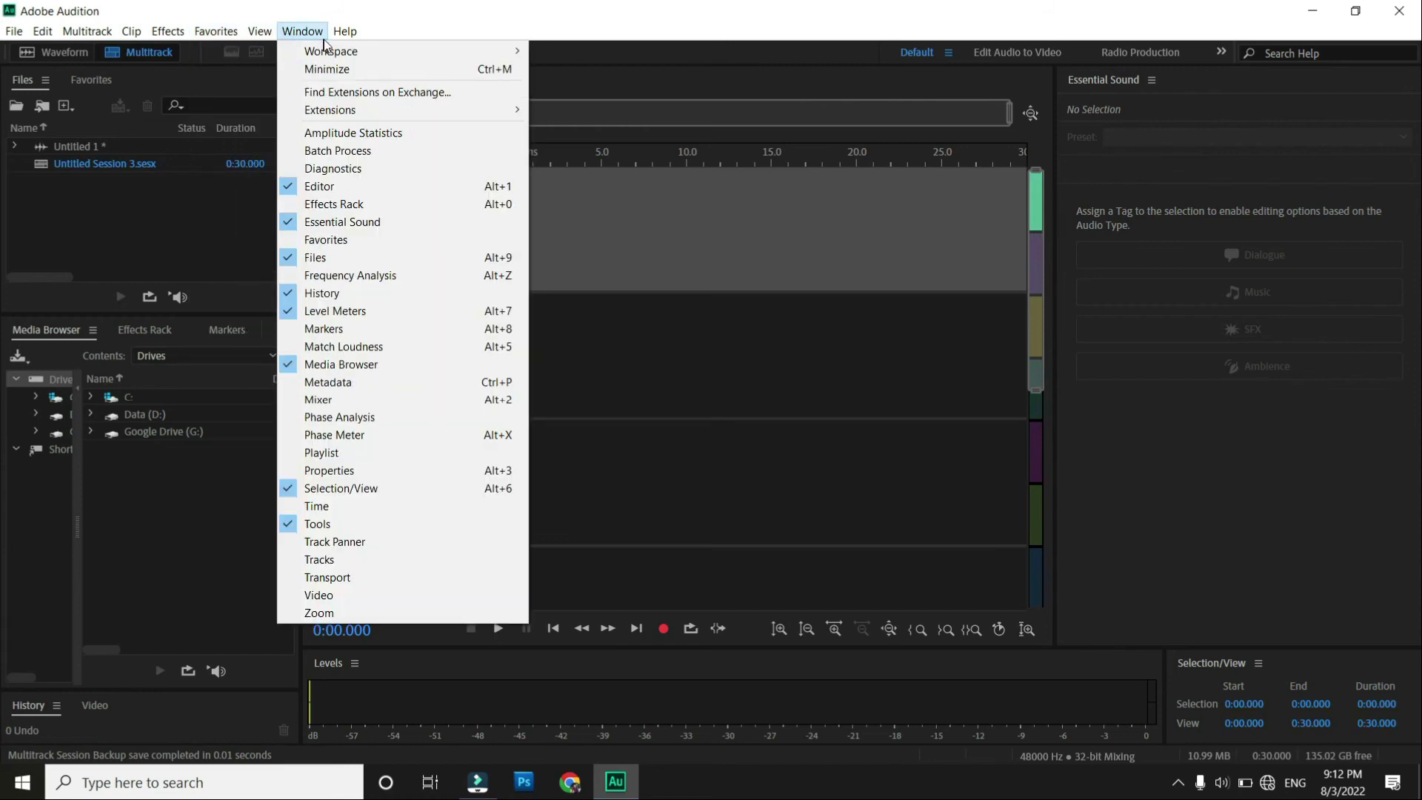
pyautogui.moveTo(104, 35)
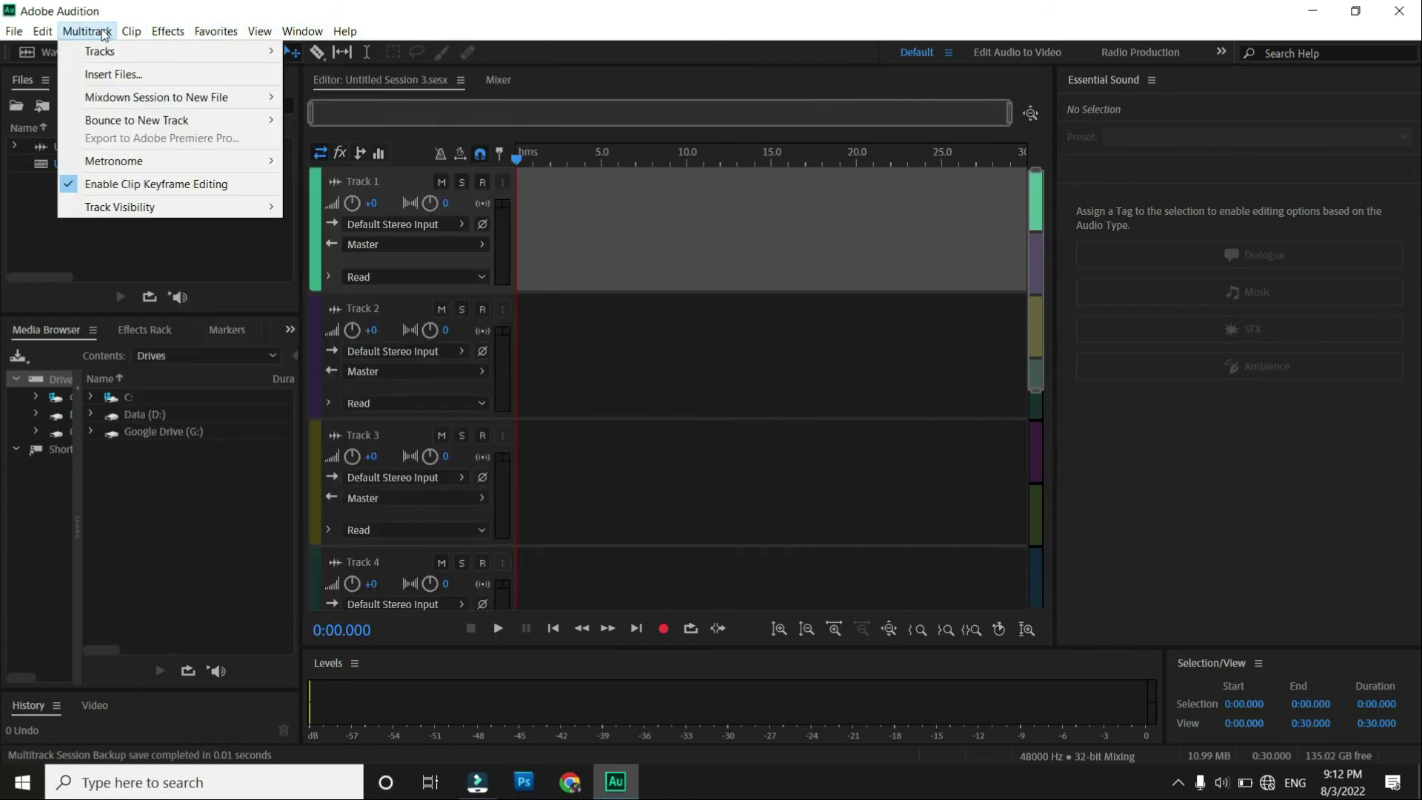
pyautogui.moveTo(16, 35)
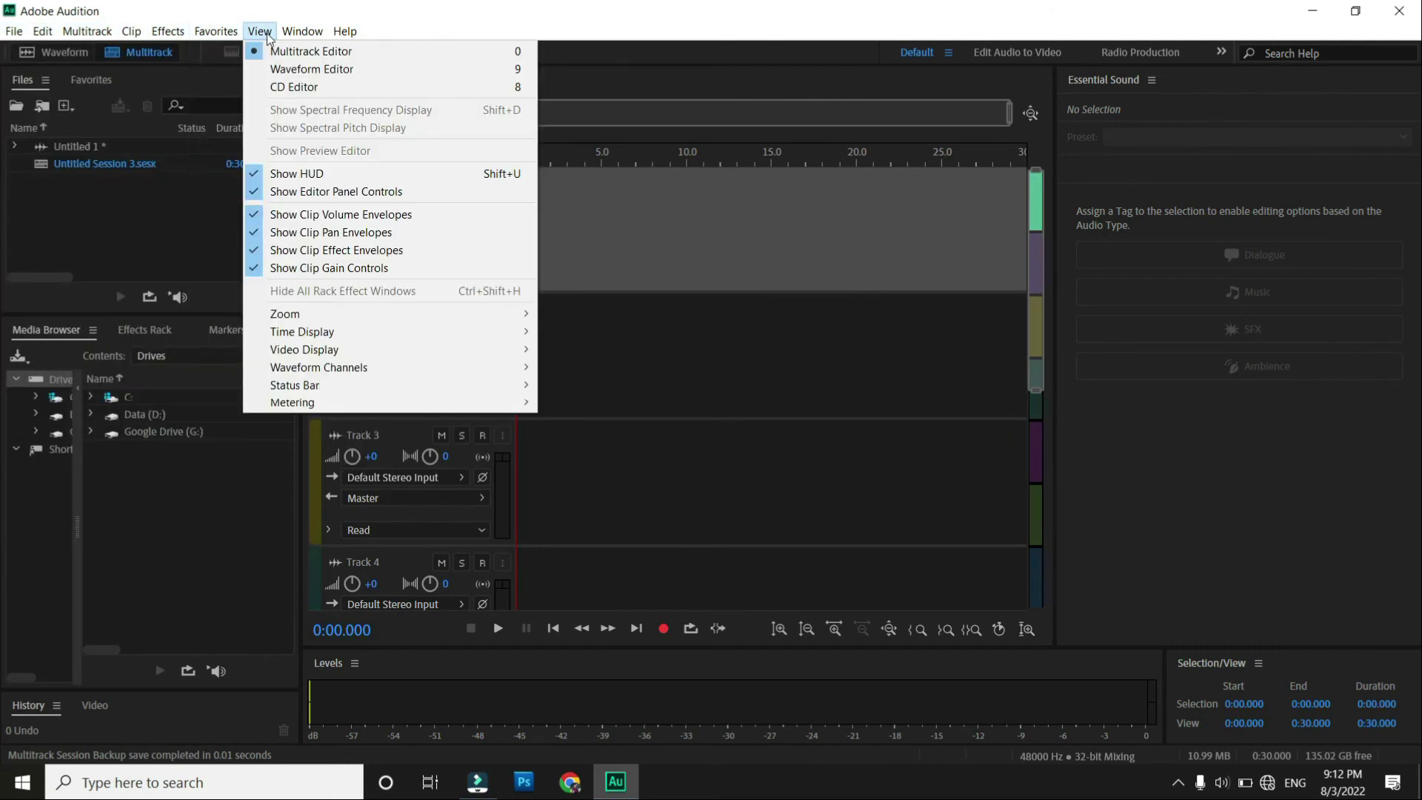
pyautogui.moveTo(343, 37)
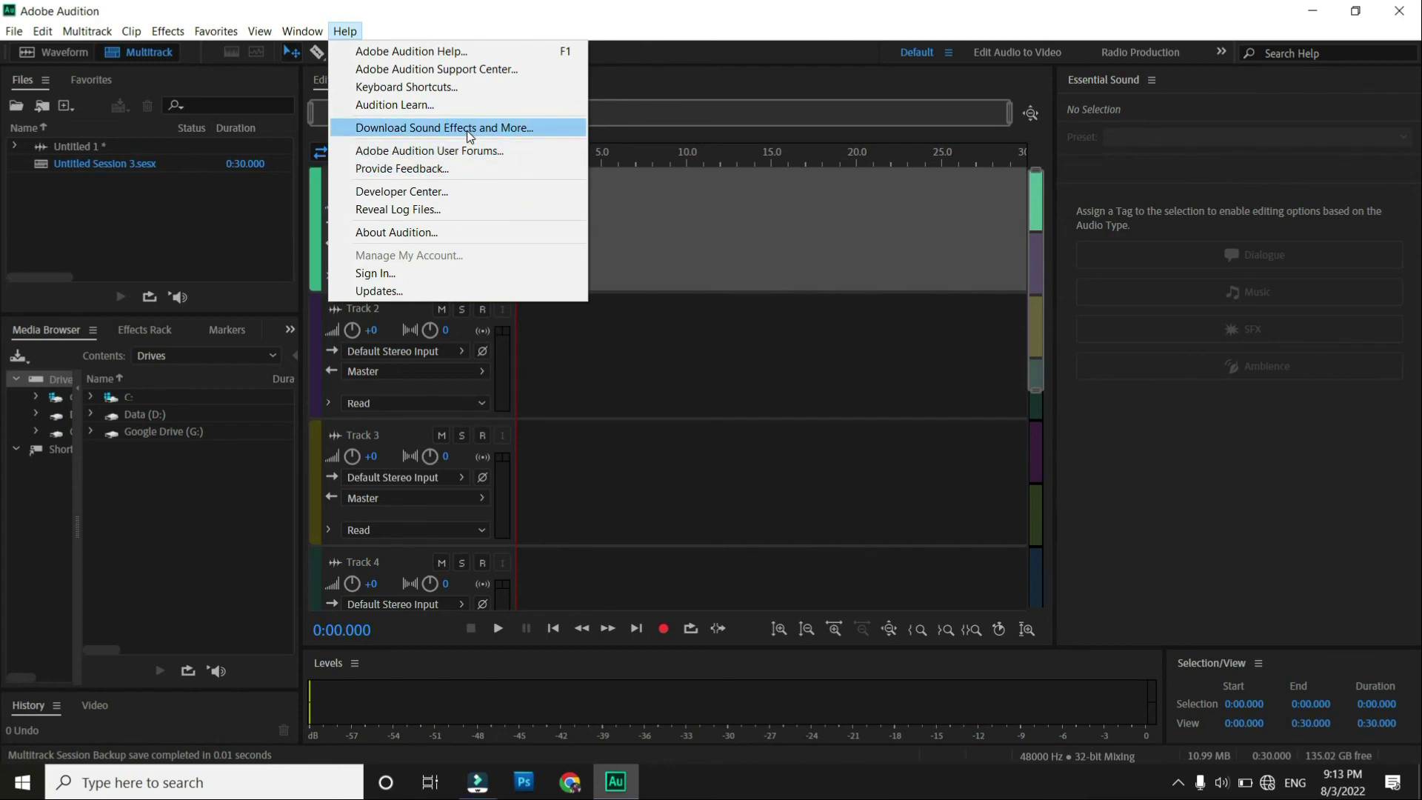
pyautogui.click(618, 23)
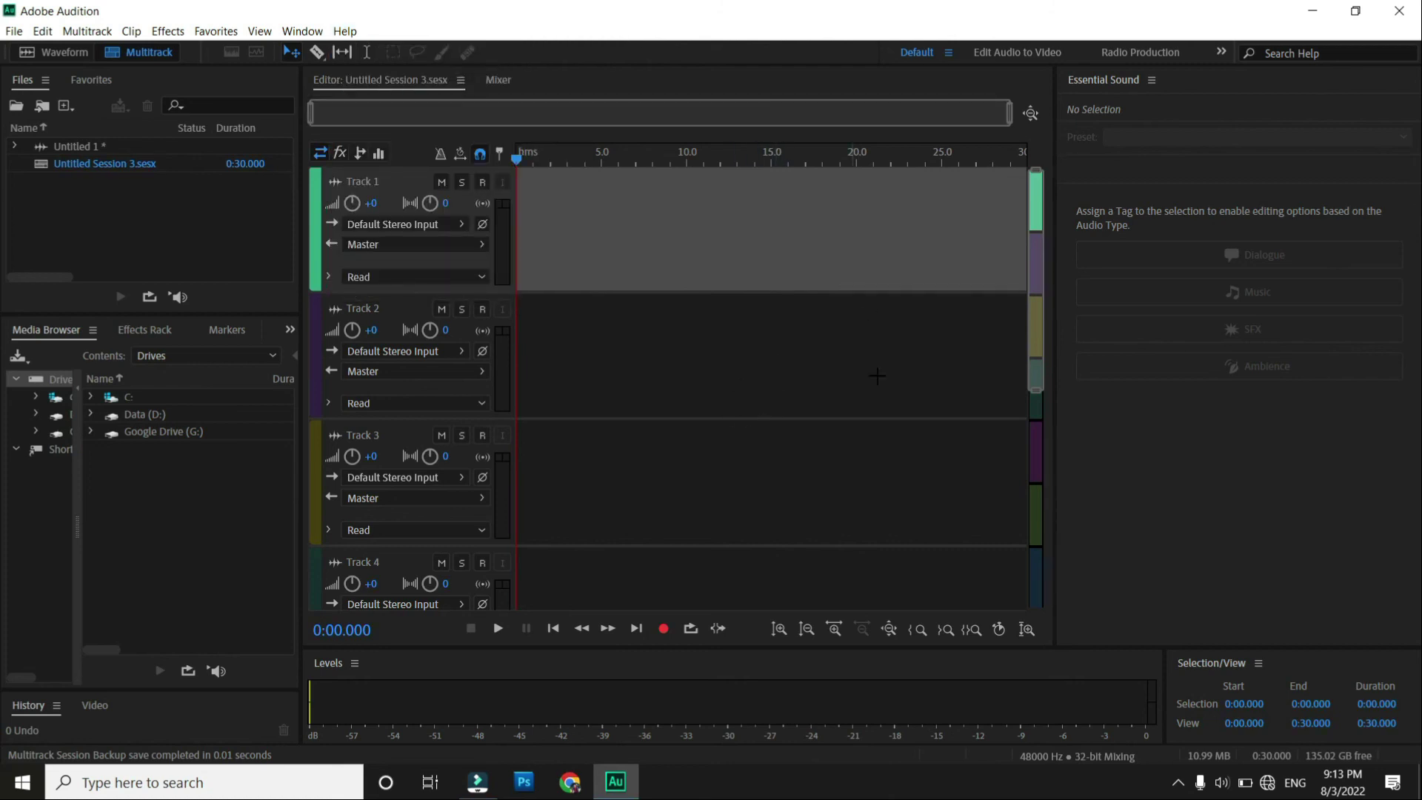
# Step: Close Adobe Audition without saving the untitled audio file and relaunch it from its desktop shortcut
pyautogui.click(1395, 12)
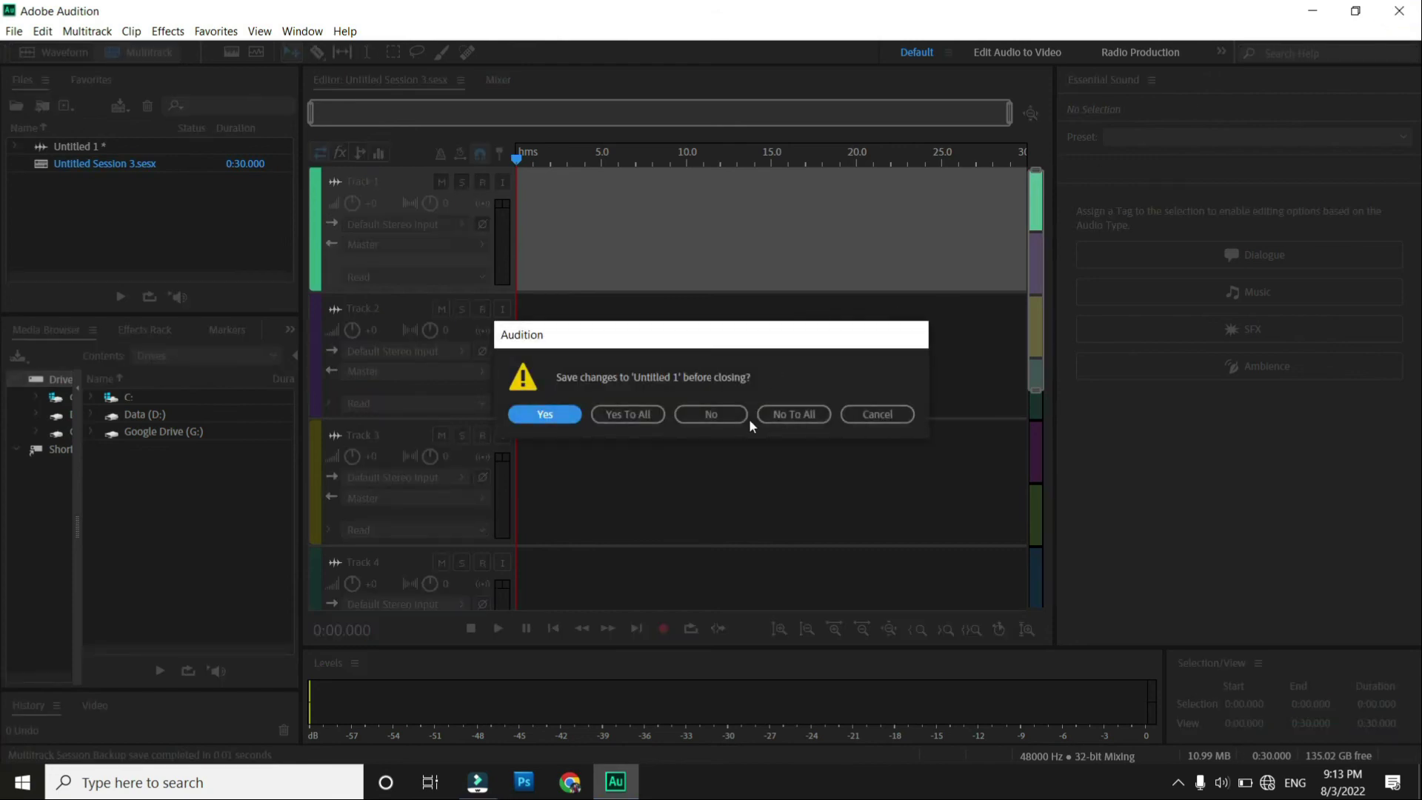
pyautogui.click(726, 414)
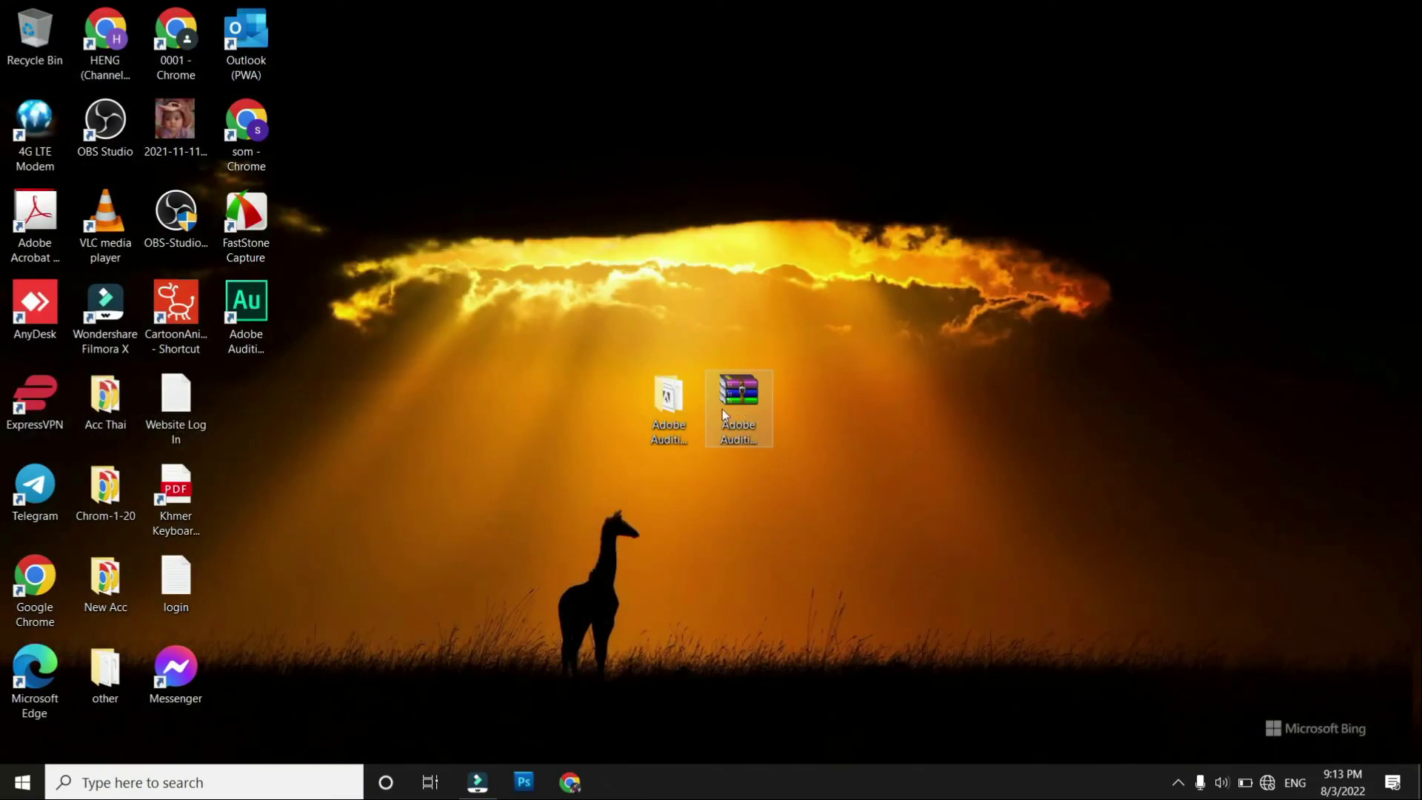
pyautogui.click(252, 313)
pyautogui.doubleClick(253, 314)
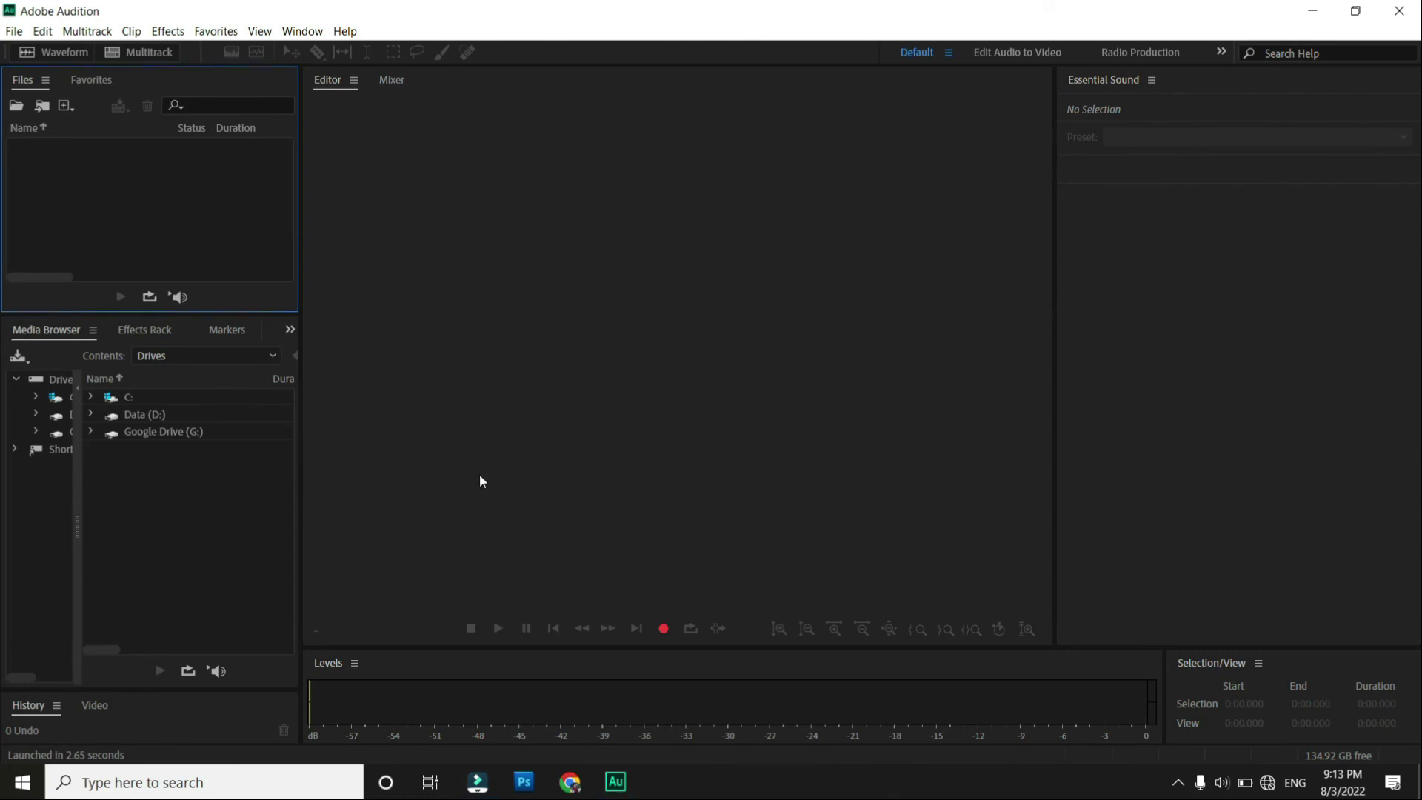
# Step: Create a multitrack session with the default name, no template, 48000 Hz sample rate, 32-bit float depth and a stereo master
pyautogui.click(128, 56)
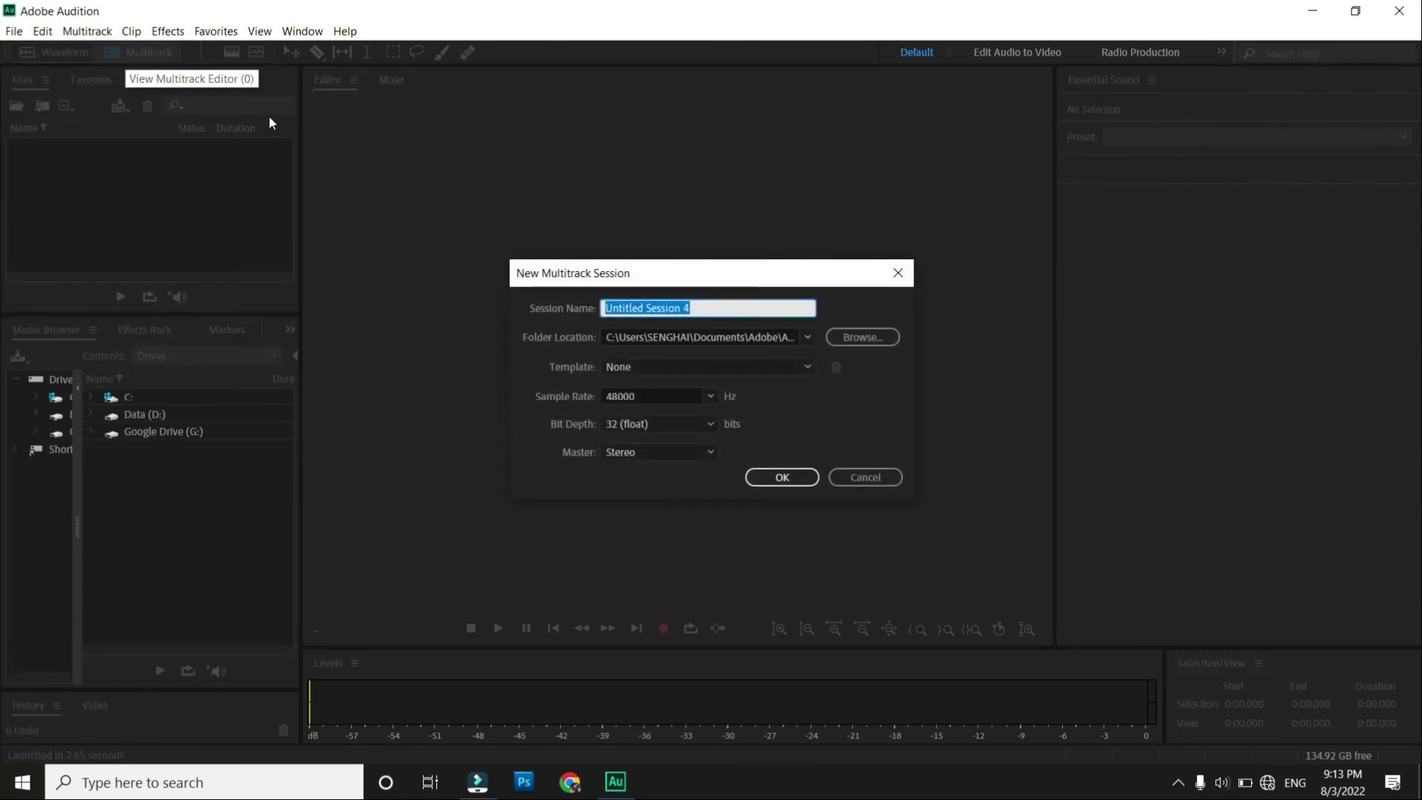
pyautogui.click(808, 481)
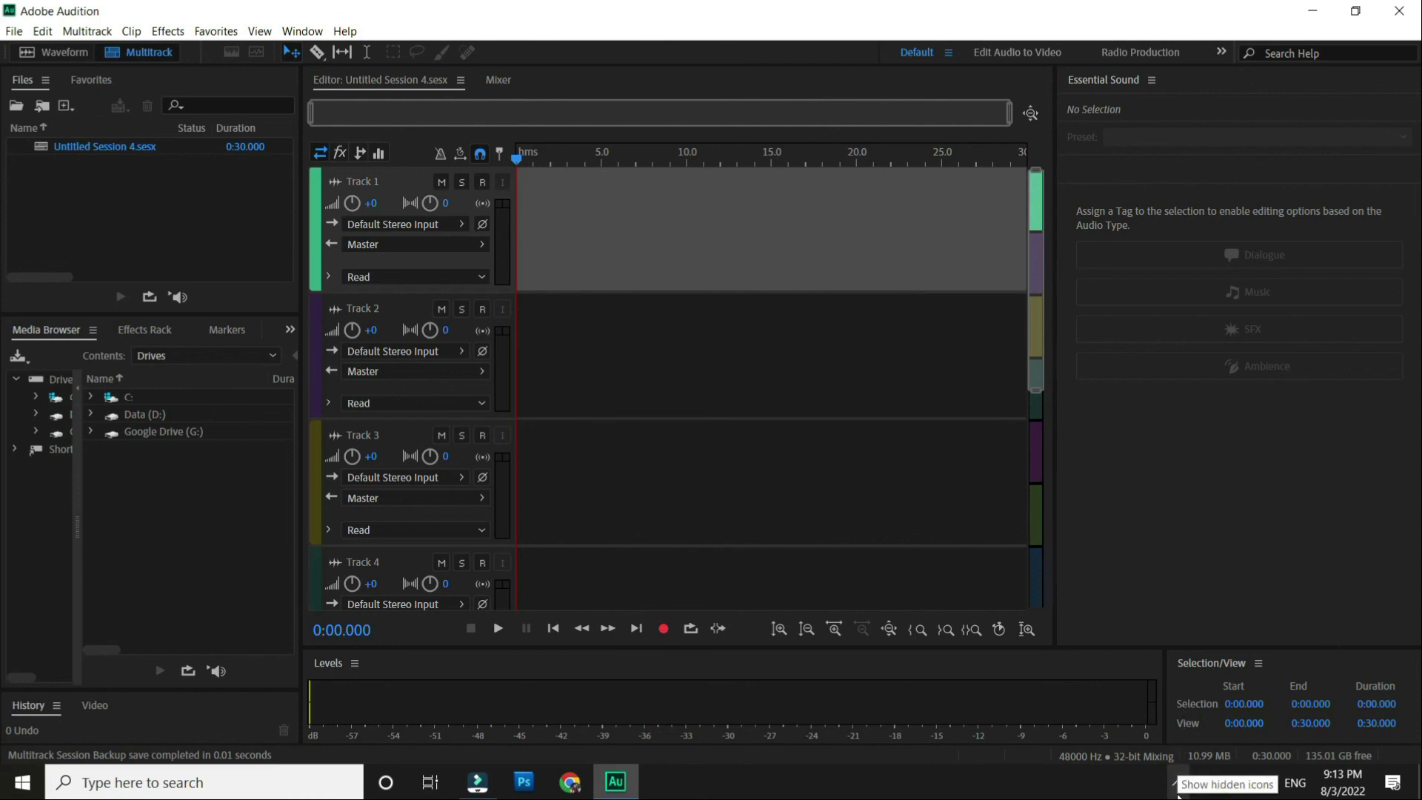
pyautogui.click(1178, 788)
pyautogui.click(1176, 745)
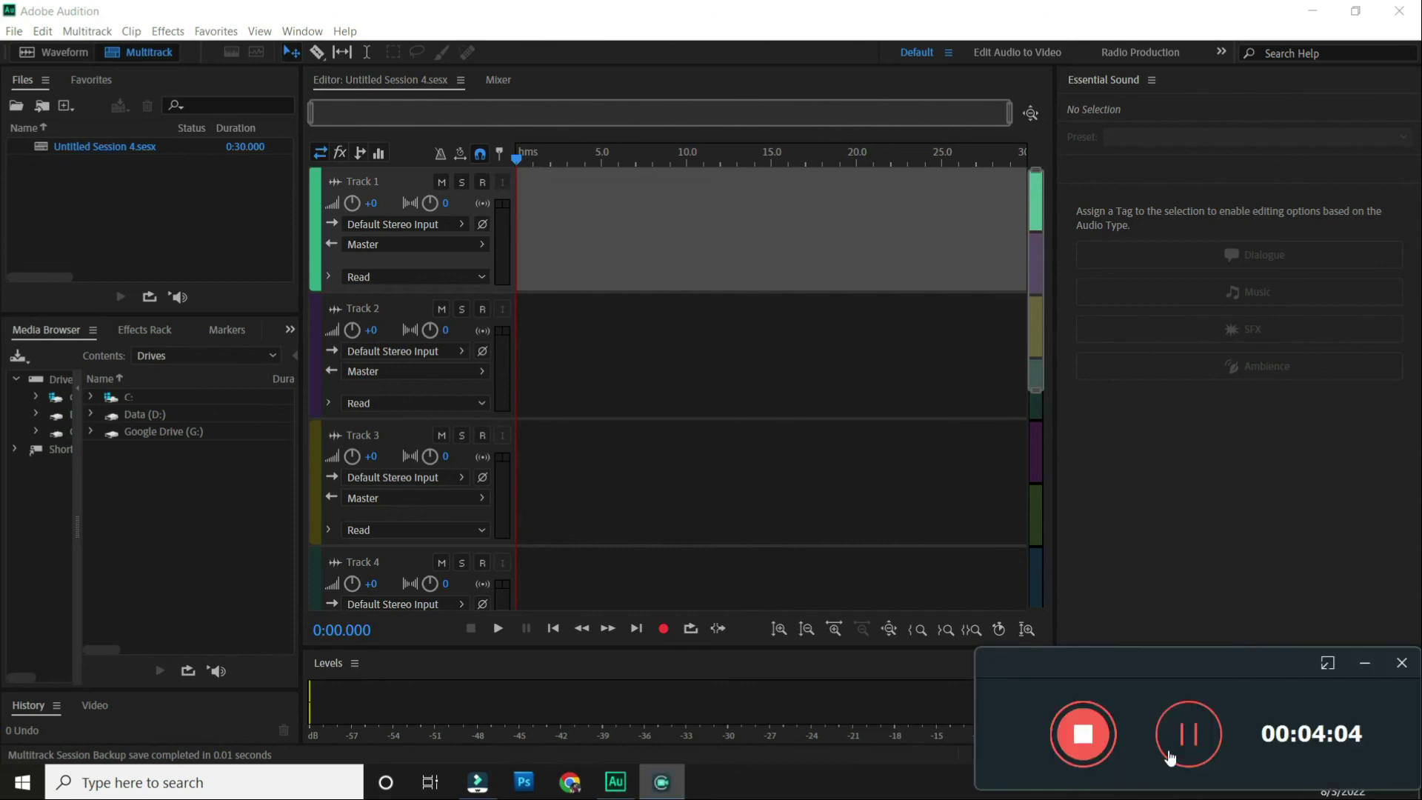